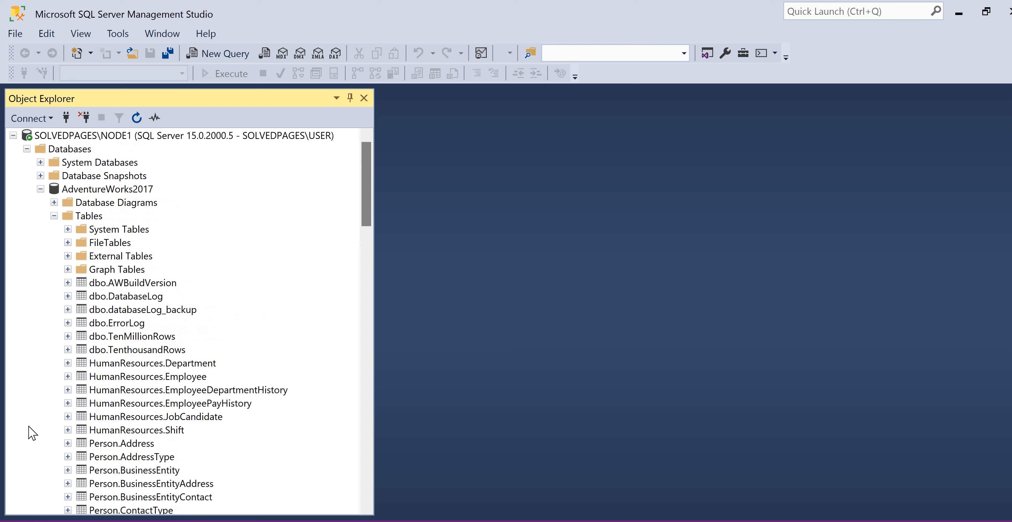
Expand the Jane database on the NODE2 instance and examine its tables
scroll(32, 401, "down", 1)
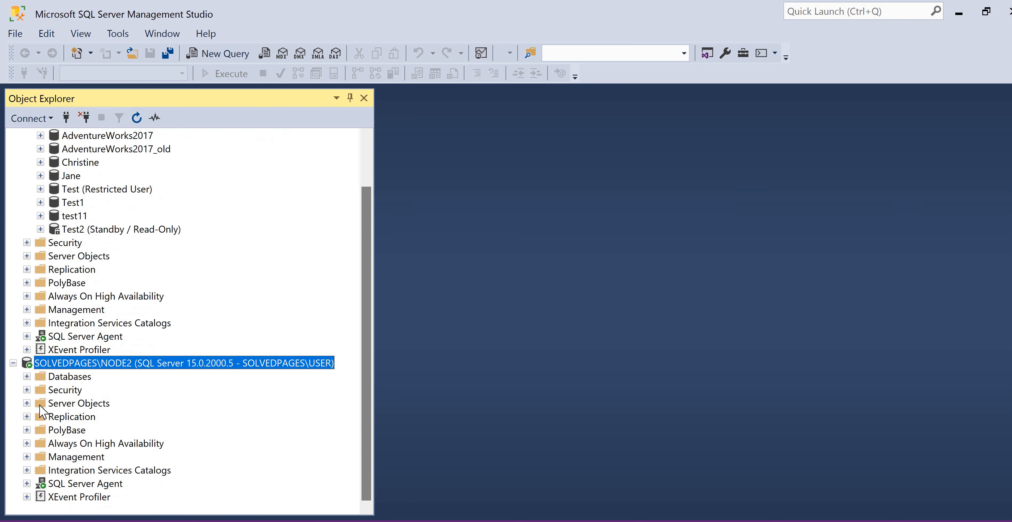
left_click(27, 389)
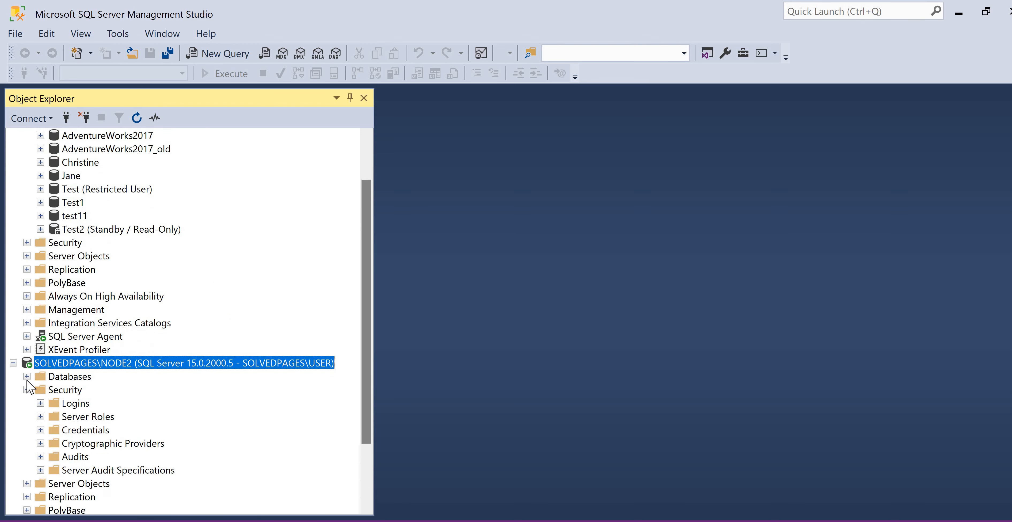
double_click(84, 392)
double_click(44, 377)
scroll(40, 377, "down", 1)
left_click(41, 377)
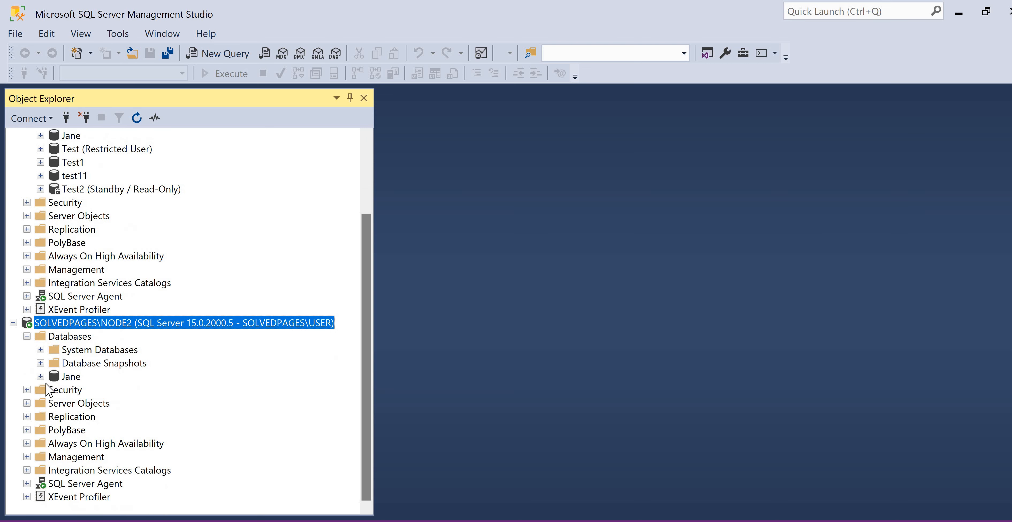
scroll(53, 323, "down", 2)
left_click(54, 323)
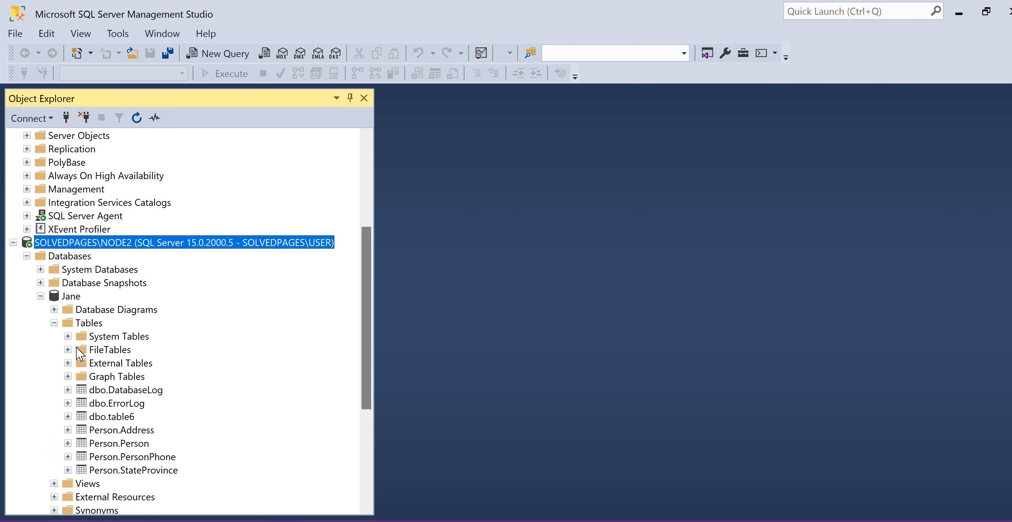
scroll(80, 356, "down", 1)
scroll(47, 350, "up", 2)
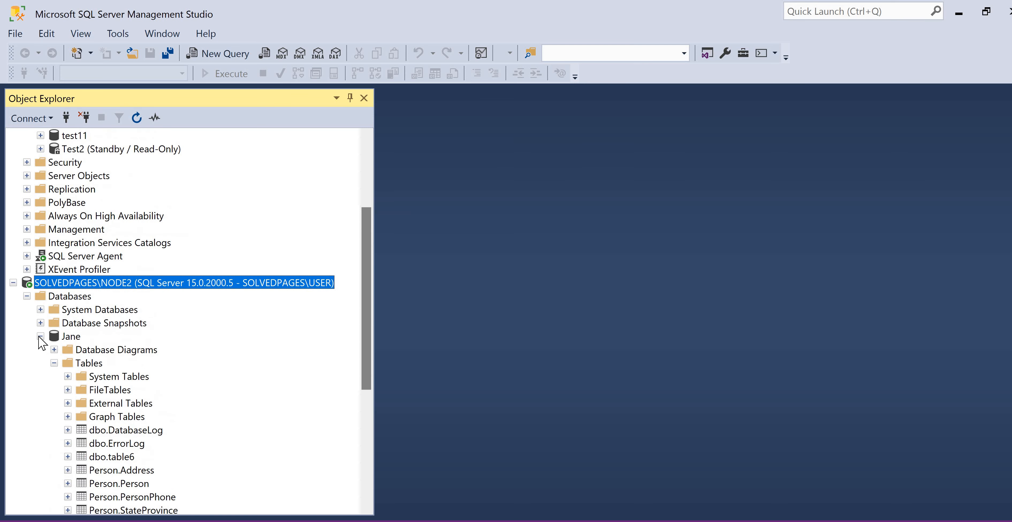
Collapse the Jane database on NODE2 and select the dbo.DatabaseLog table in AdventureWorks2017 on NODE1
left_click(41, 336)
scroll(38, 190, "up", 3)
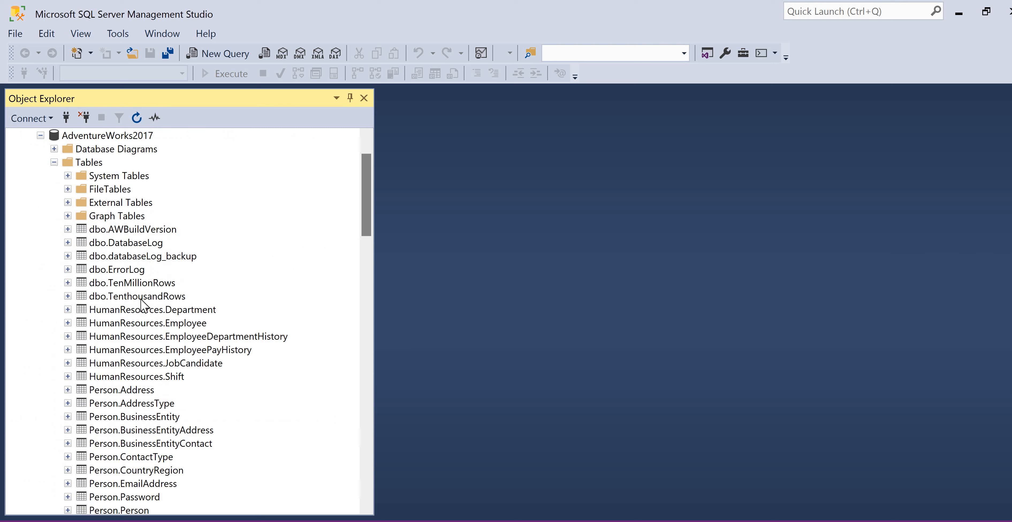
left_click(129, 268)
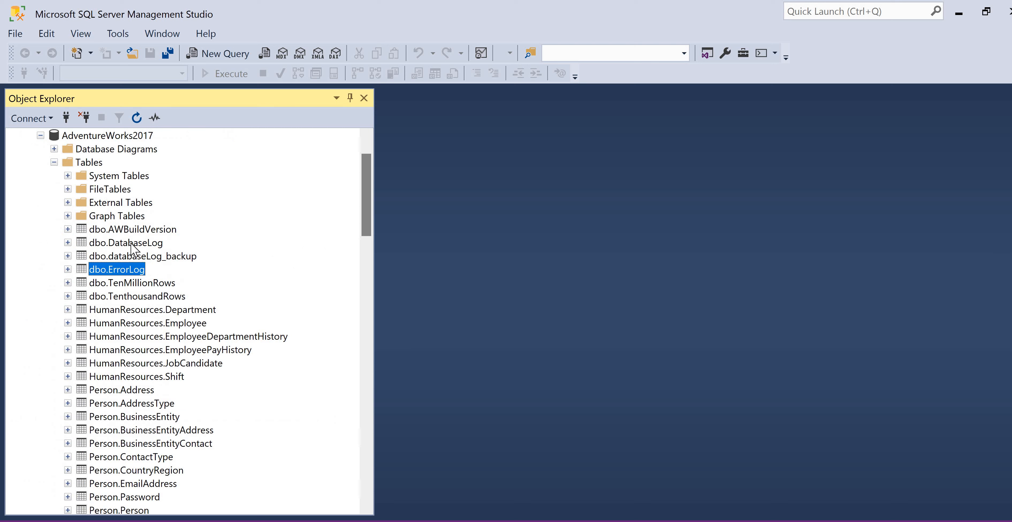
left_click(125, 243)
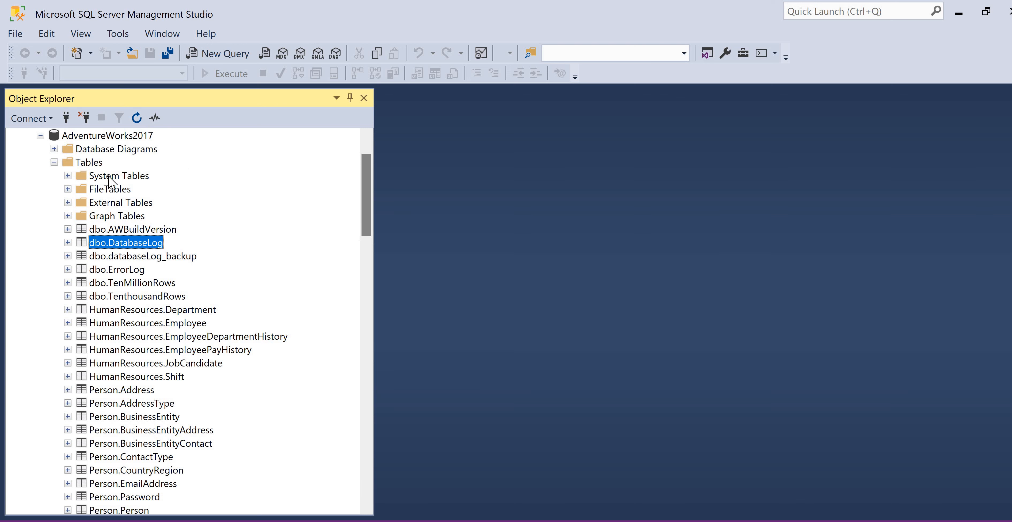
Create a new query on AdventureWorks2017 containing "select * from DatabaseLog"
right_click(93, 136)
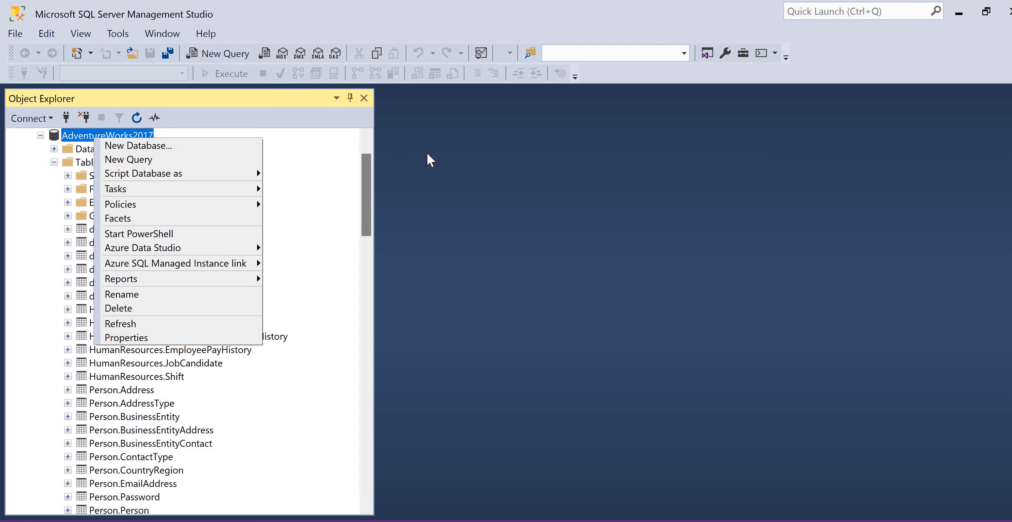
left_click(196, 159)
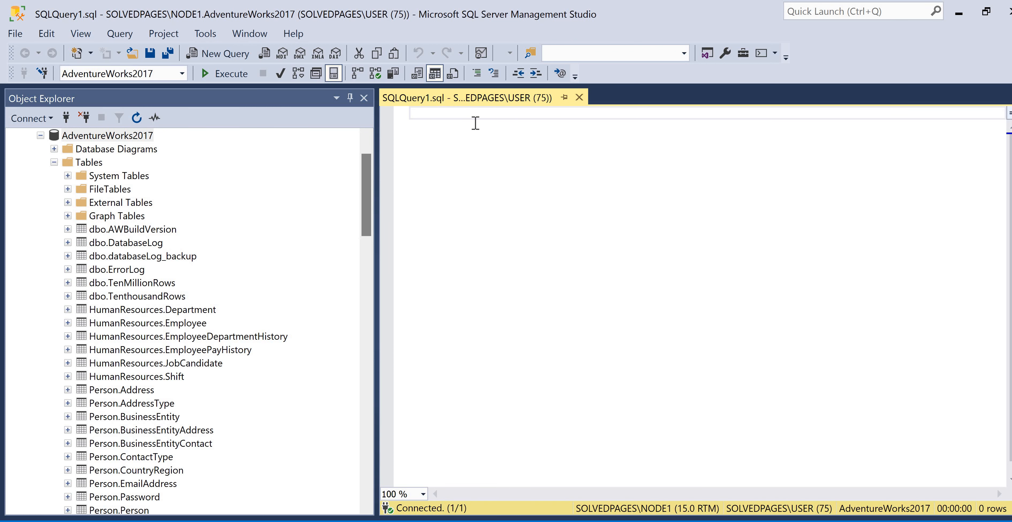
type("select * from")
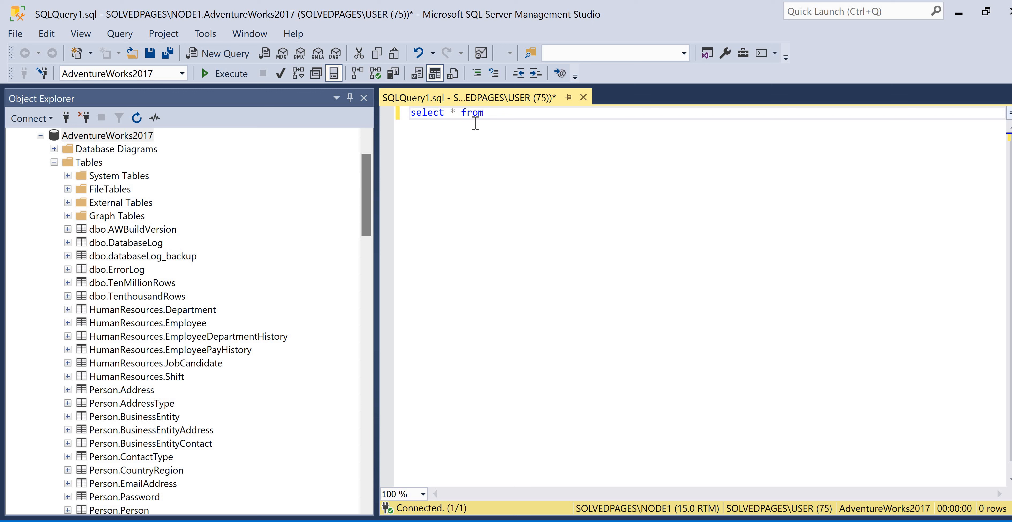
type(" databas")
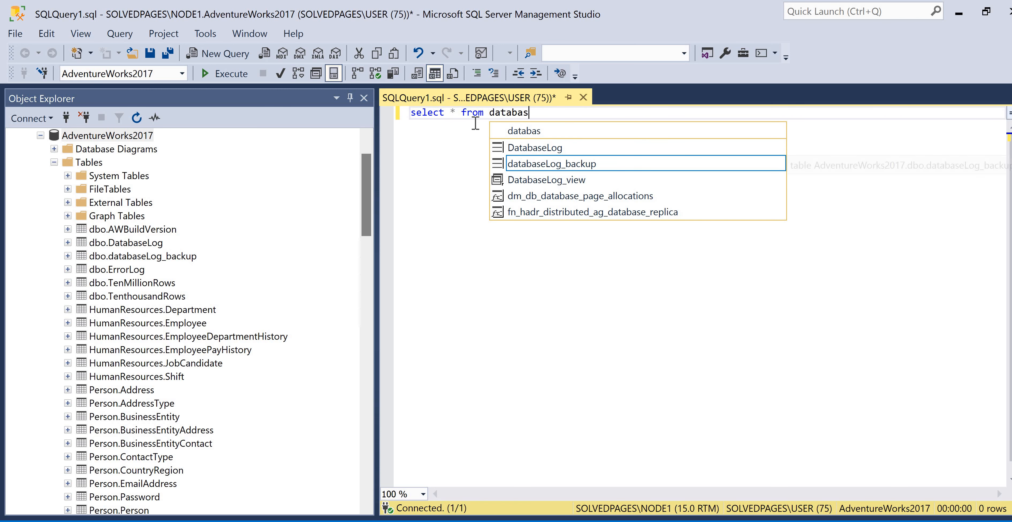
key("Up")
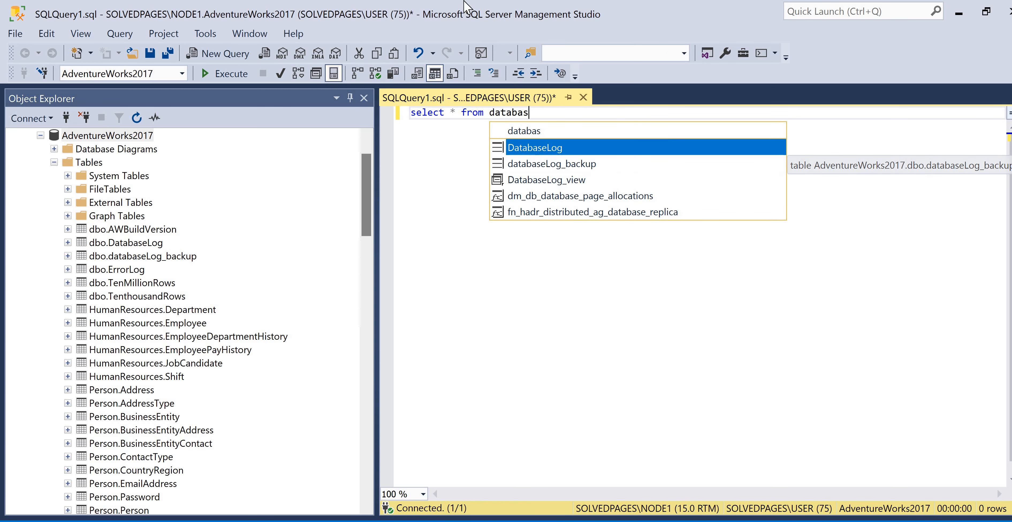
key("Tab")
Execute the DatabaseLog query and look through the returned rows
left_click(224, 73)
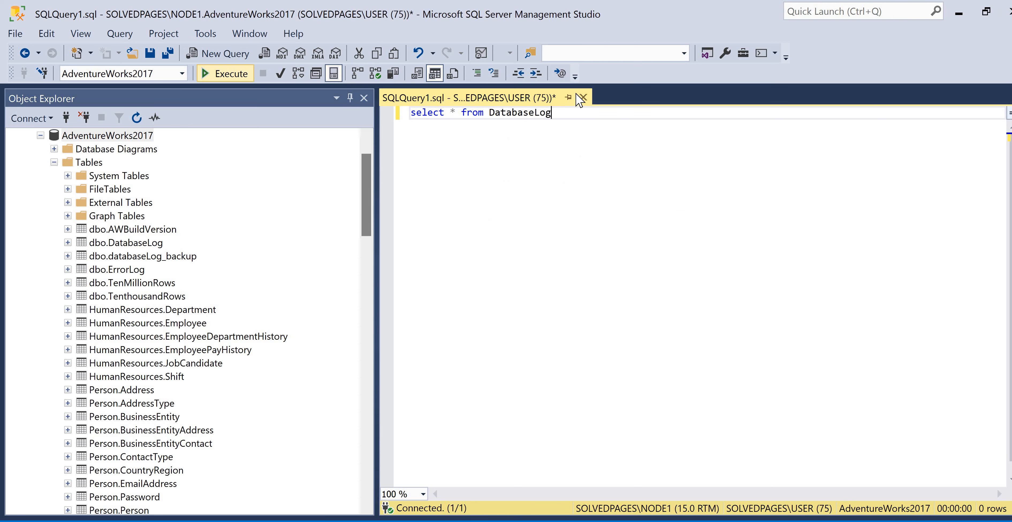
key("ctrl+n")
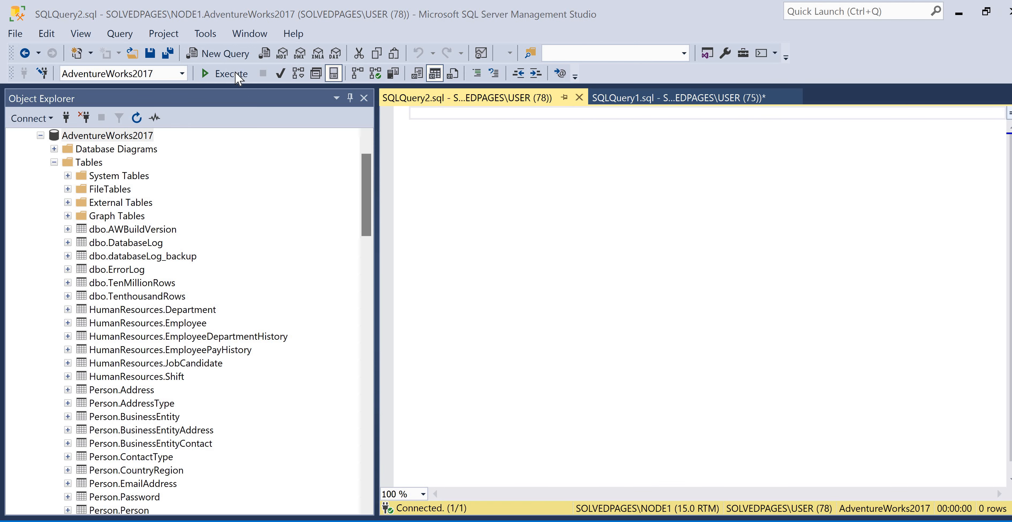
key("ctrl+F4")
key("F5")
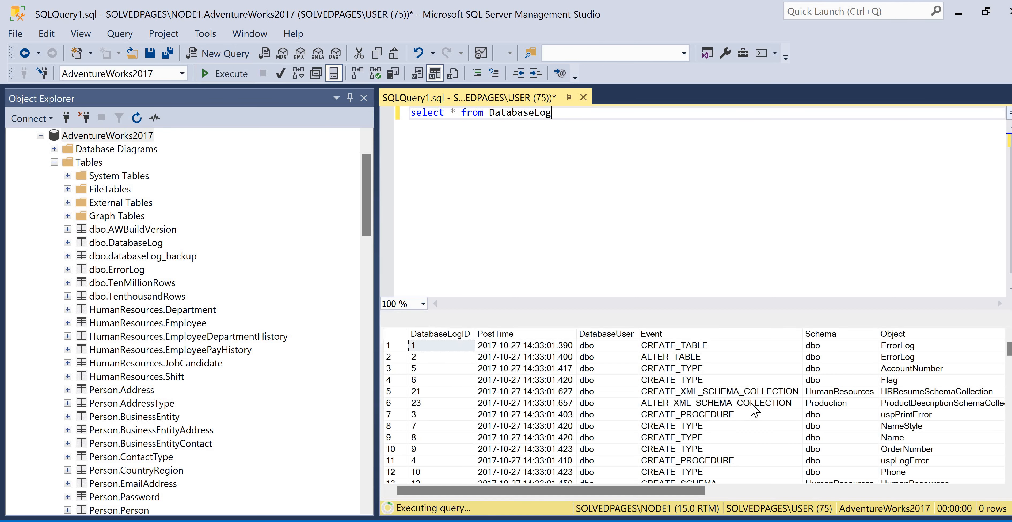
scroll(812, 399, "down", 20)
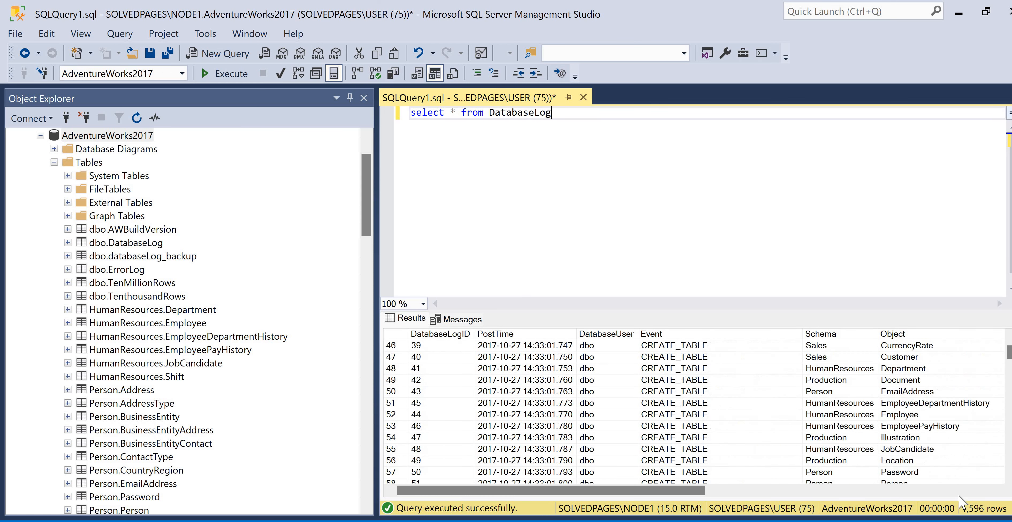
scroll(826, 452, "down", 7)
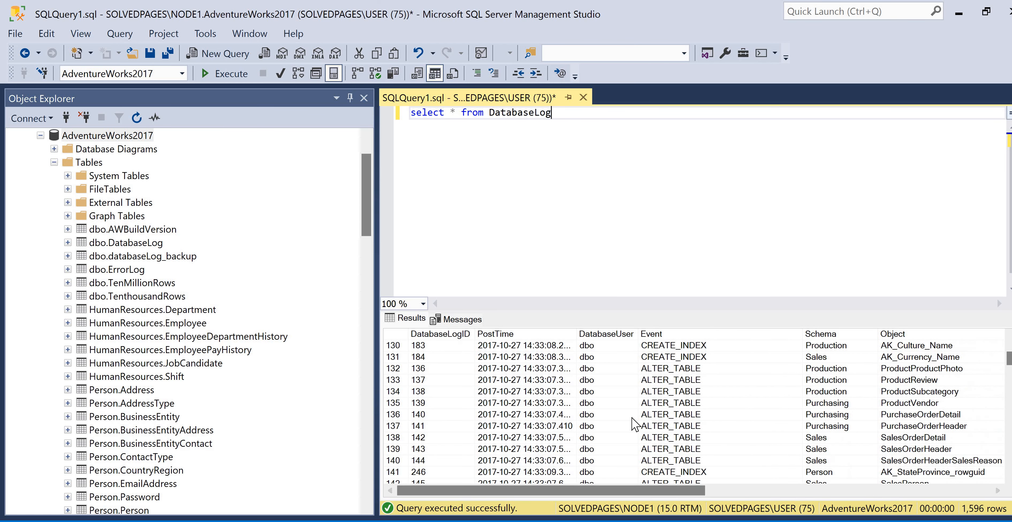
scroll(569, 364, "down", 20)
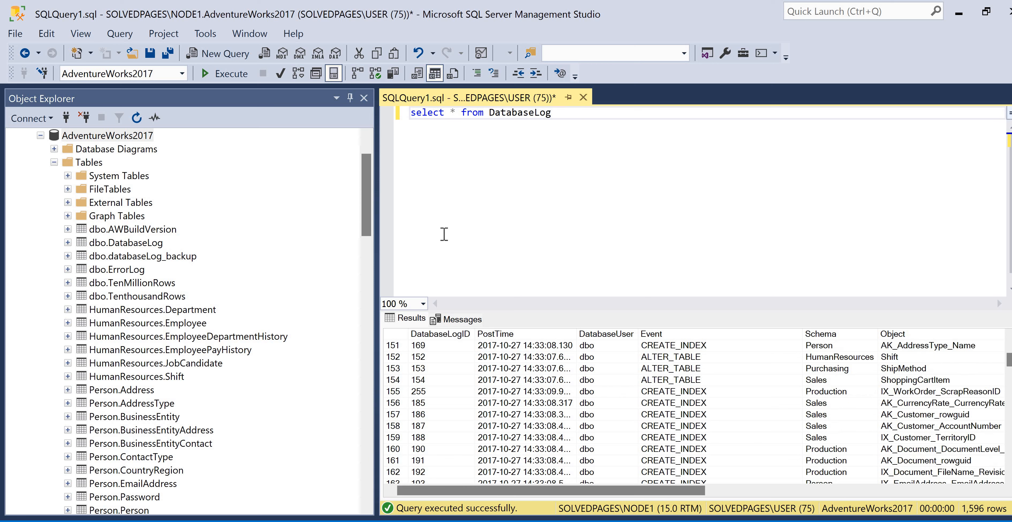
scroll(581, 122, "up", 2)
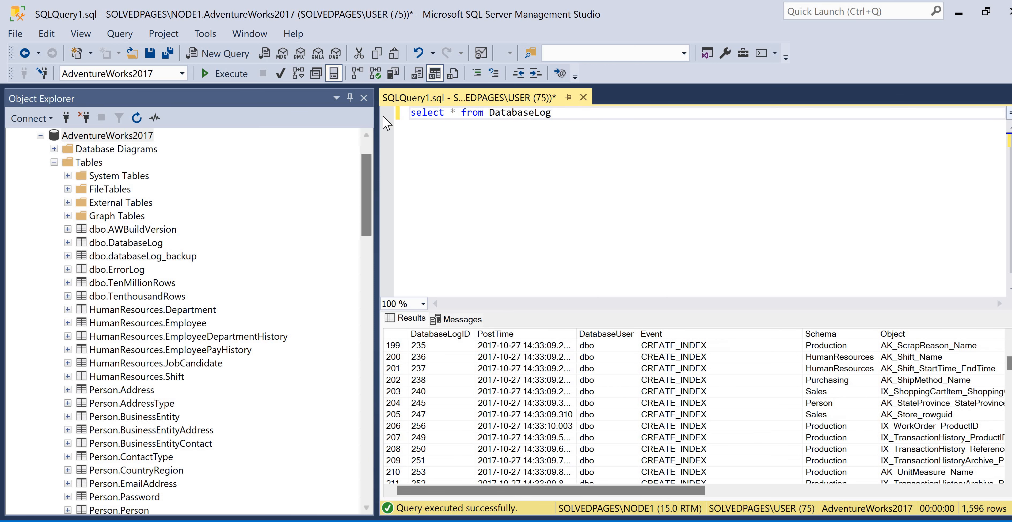
Close the DatabaseLog query without saving it and collapse the Tables folder of AdventureWorks2017
left_click(387, 123)
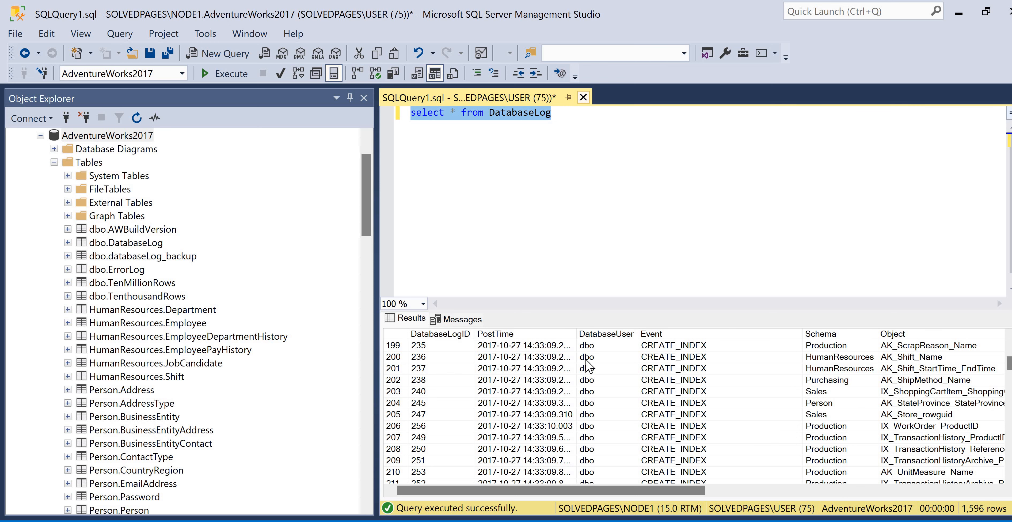
left_click(583, 97)
key("n")
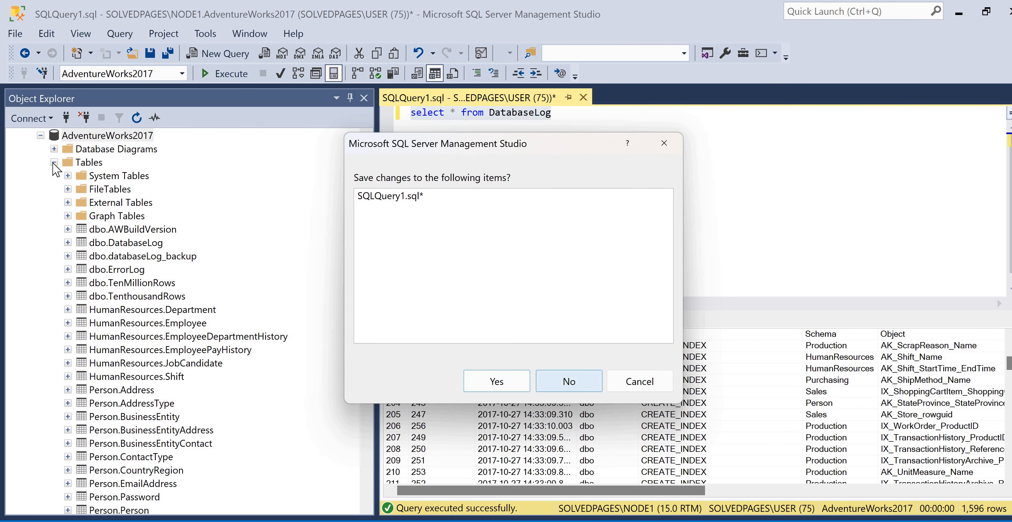
left_click(53, 162)
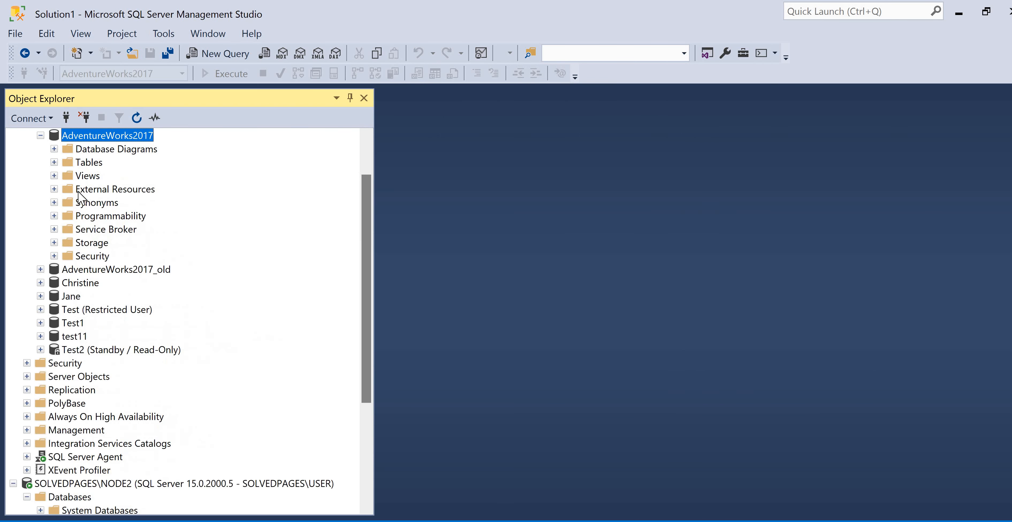
Start the Export Data wizard for AdventureWorks2017 on NODE1 and continue past its welcome page
scroll(91, 190, "up", 2)
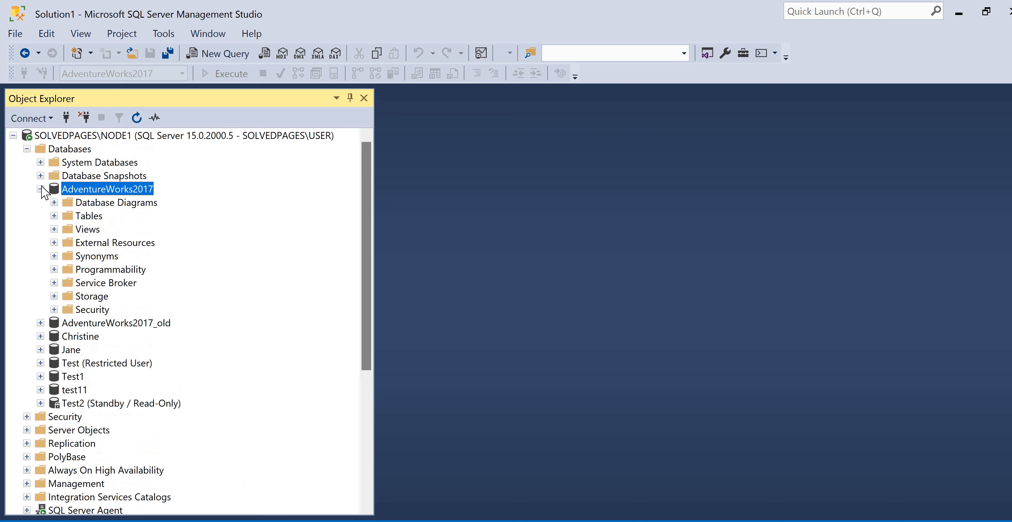
right_click(73, 186)
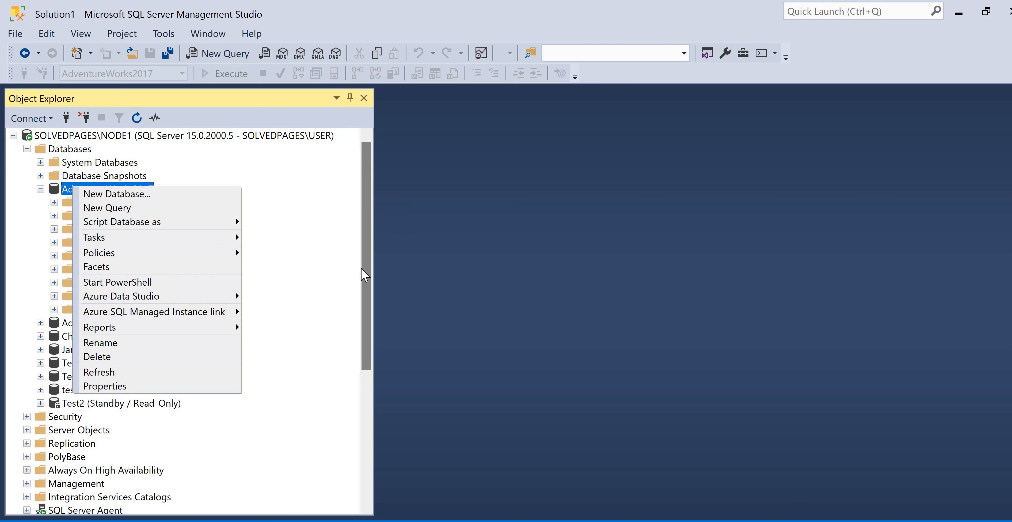
mouse_move(94, 237)
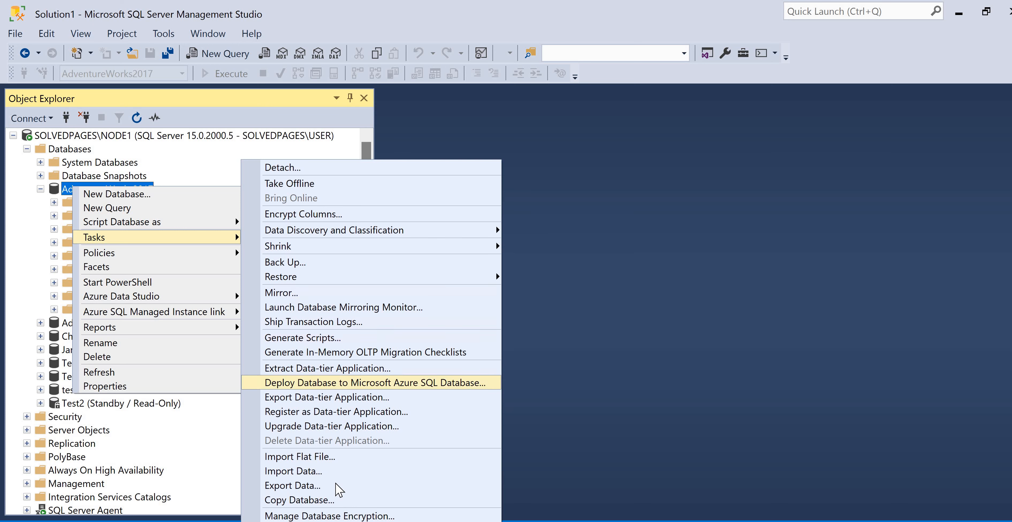
left_click(336, 486)
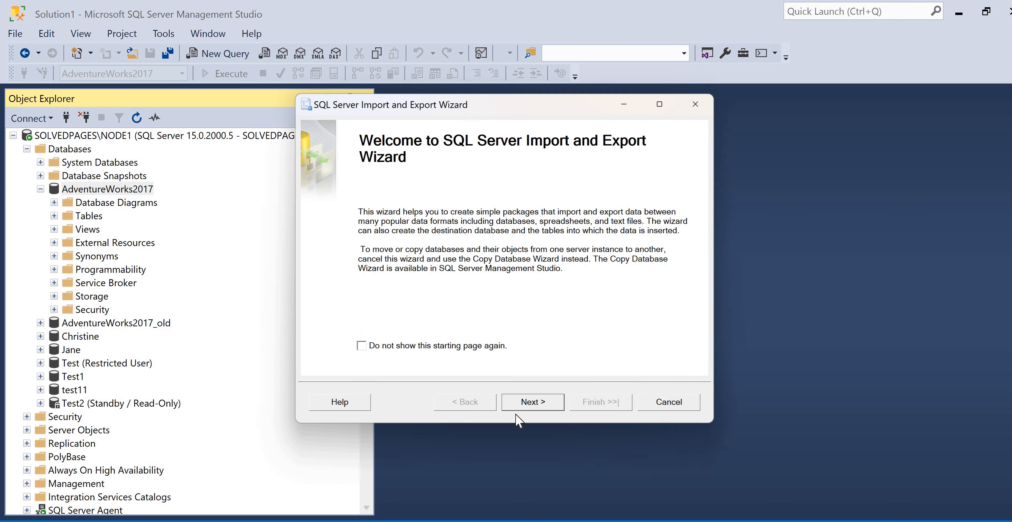
key("Return")
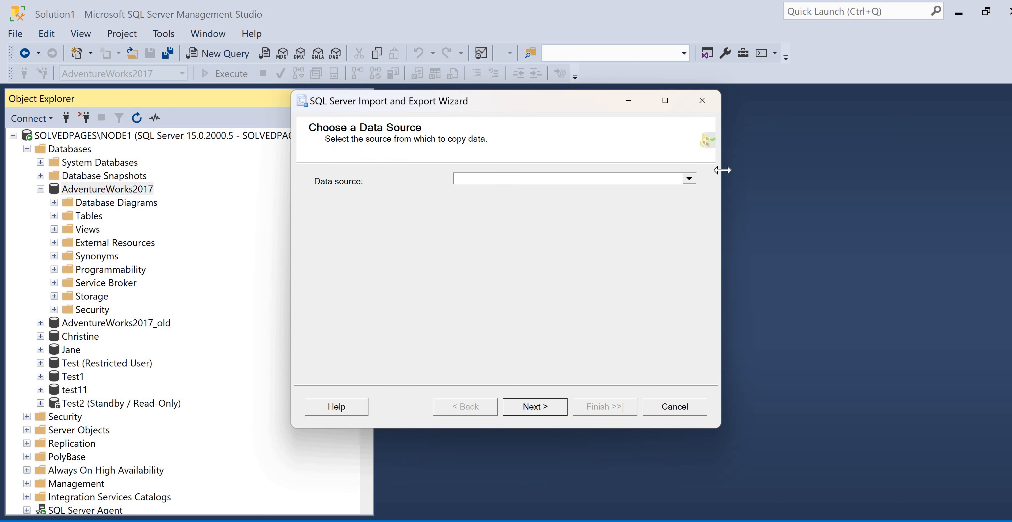
Set the export source to SQL Server Native Client 11.0, keep AdventureWorks2017 as the source database, and proceed to the destination
left_click(694, 179)
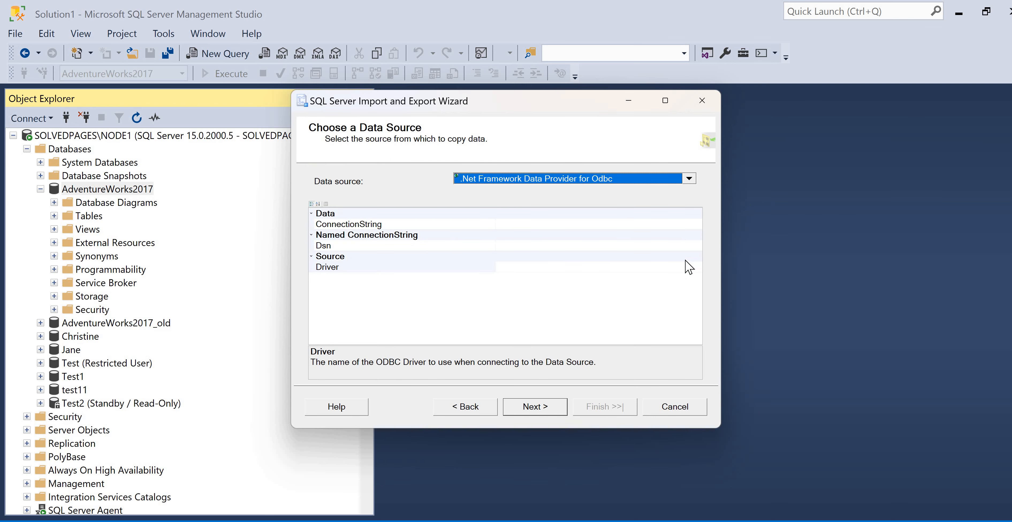
scroll(598, 263, "down", 2)
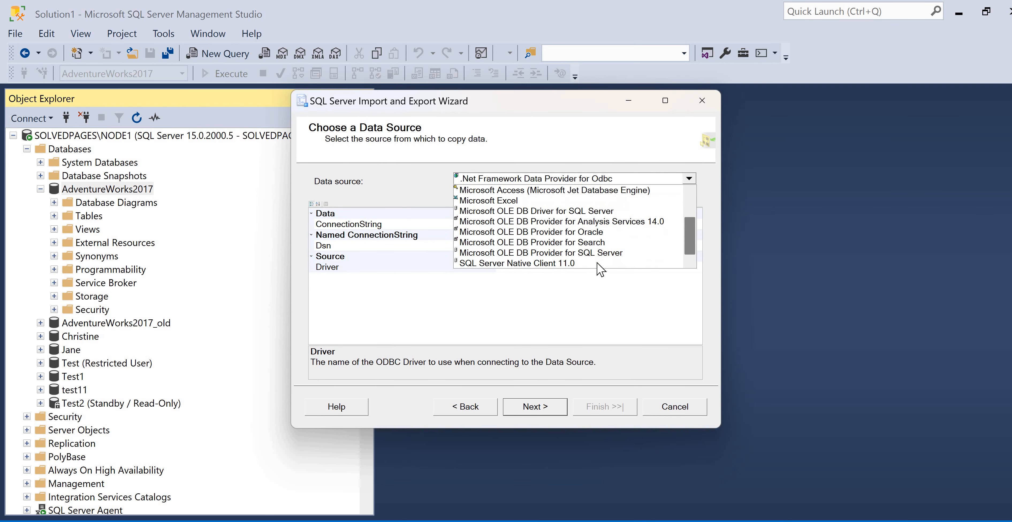
left_click(583, 264)
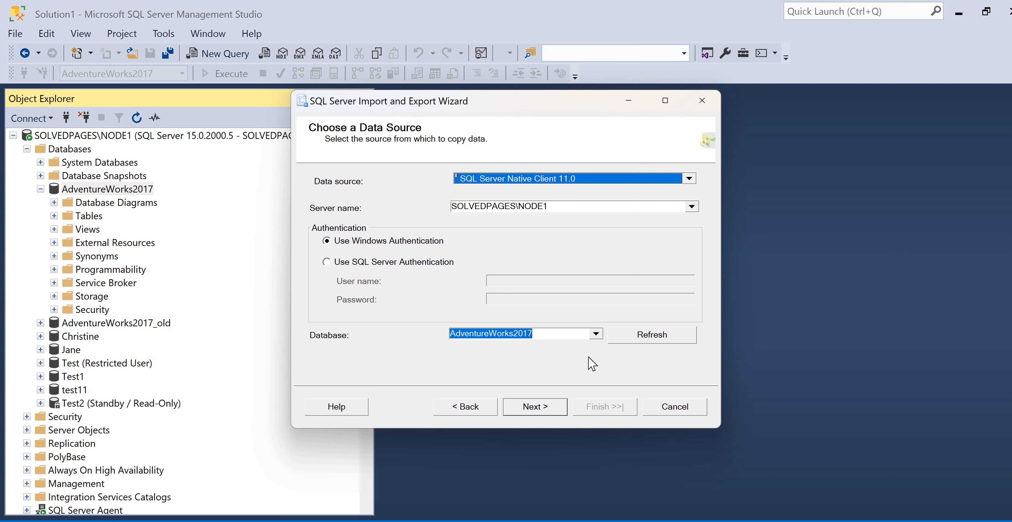
left_click(595, 333)
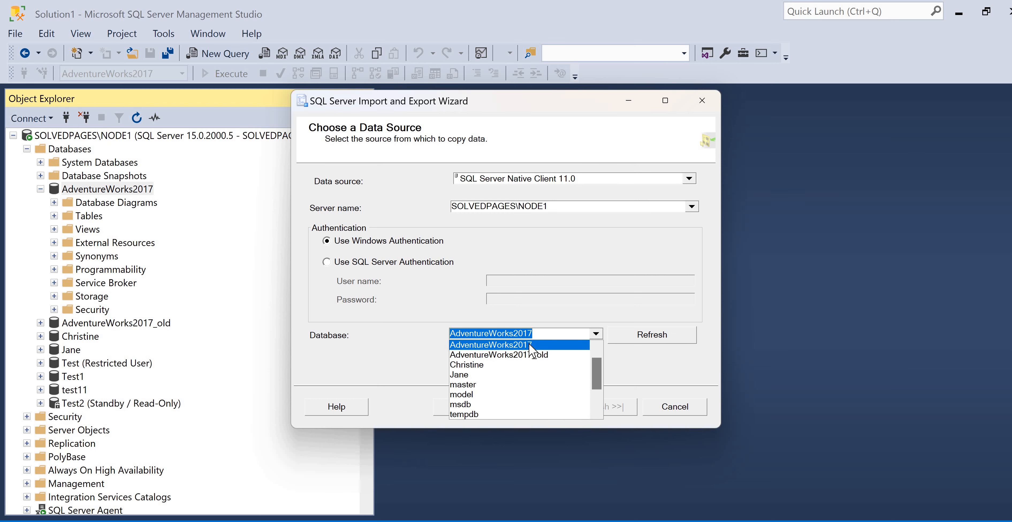
left_click(559, 336)
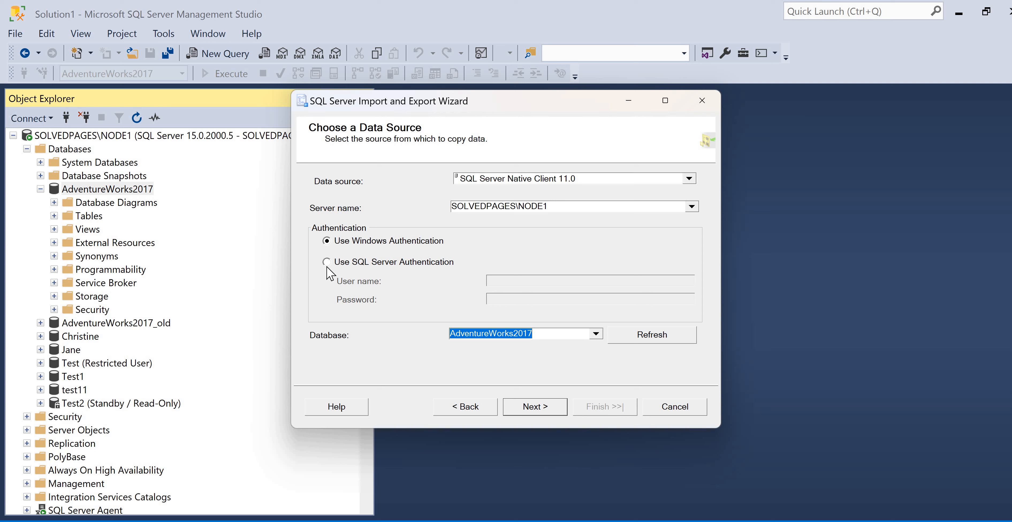
left_click(544, 413)
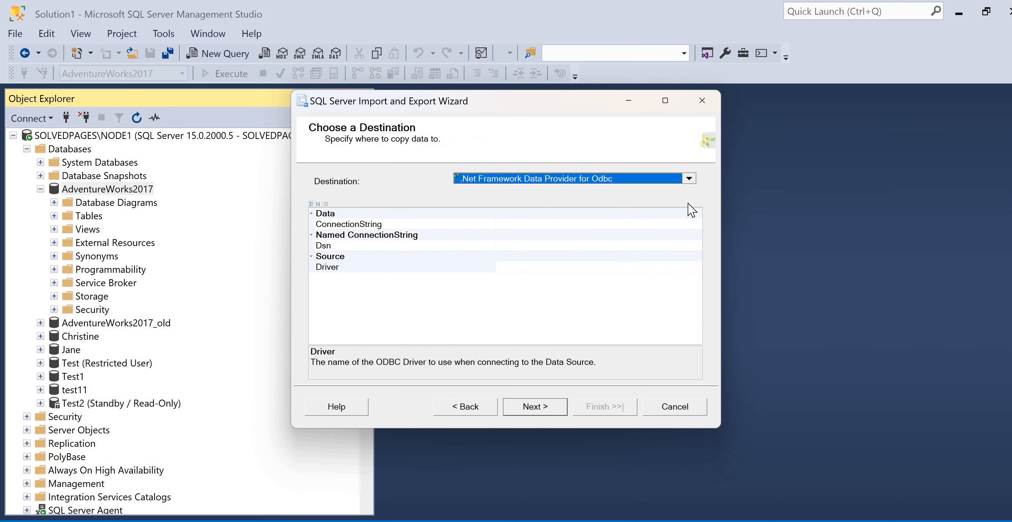
Set the export destination to SQL Server Native Client 11.0 on server SOLVEDPAGES\NODE2 and list the databases available there
left_click(689, 179)
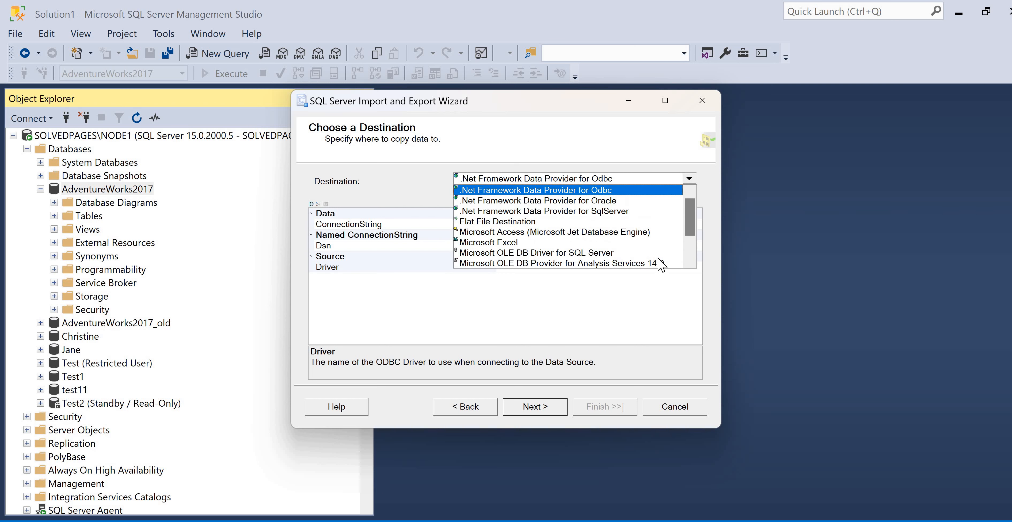
scroll(617, 273, "down", 2)
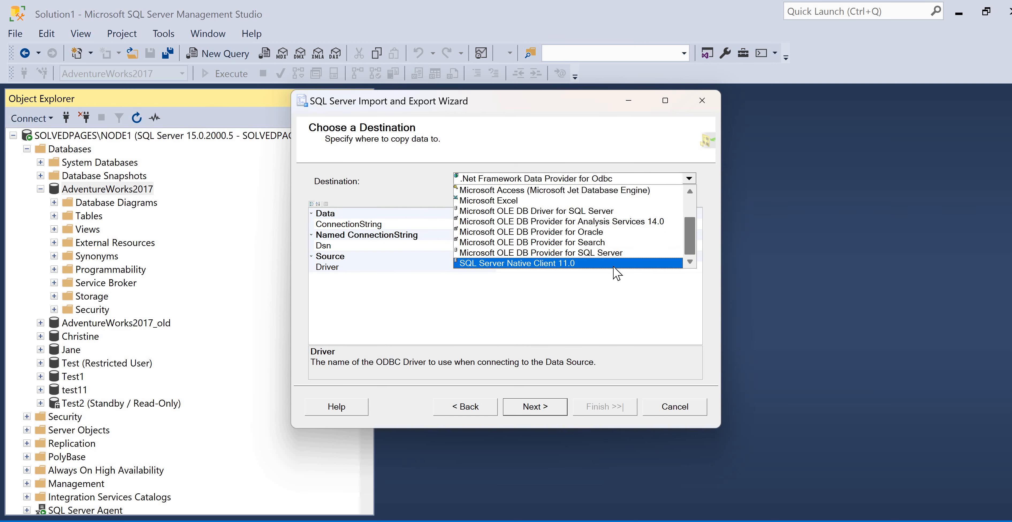
left_click(511, 263)
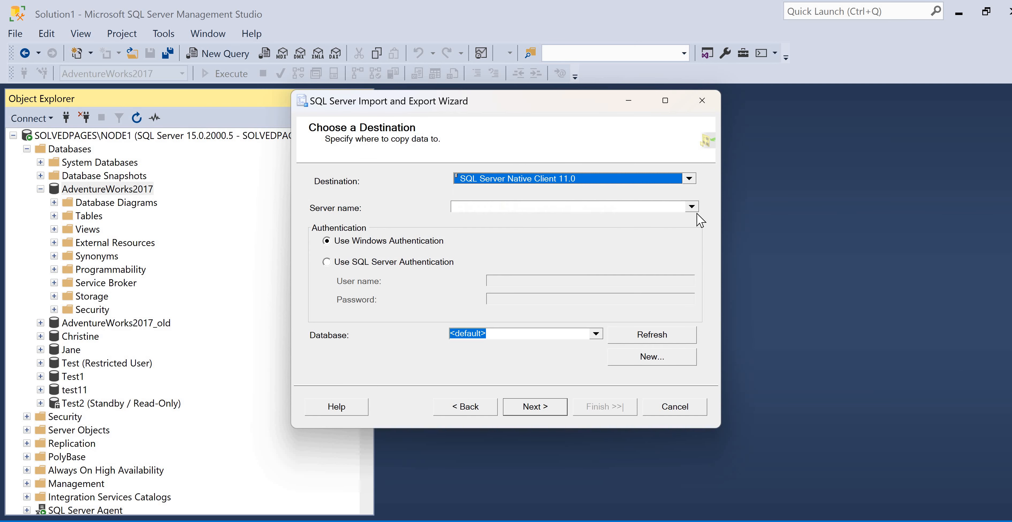
left_click(671, 207)
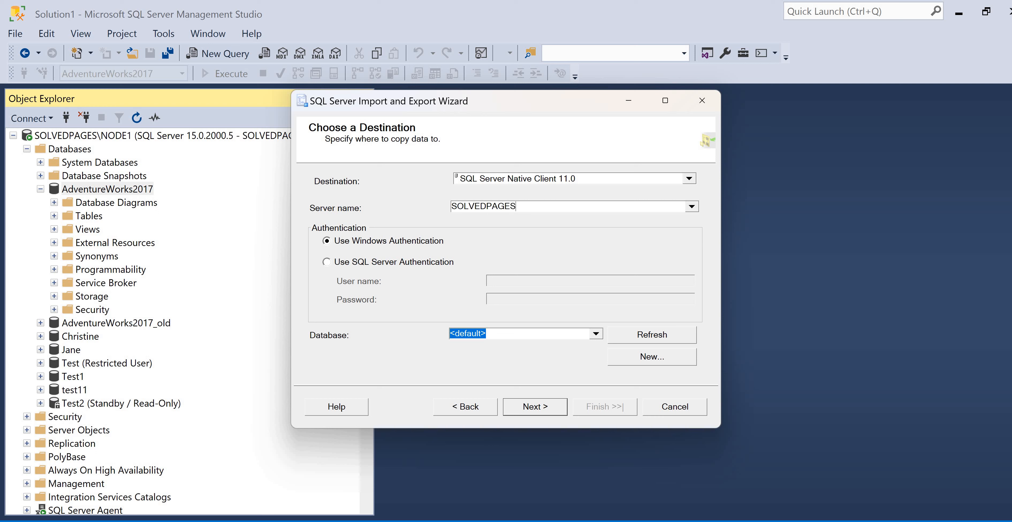
type("NODE2")
left_click(630, 336)
left_click(570, 337)
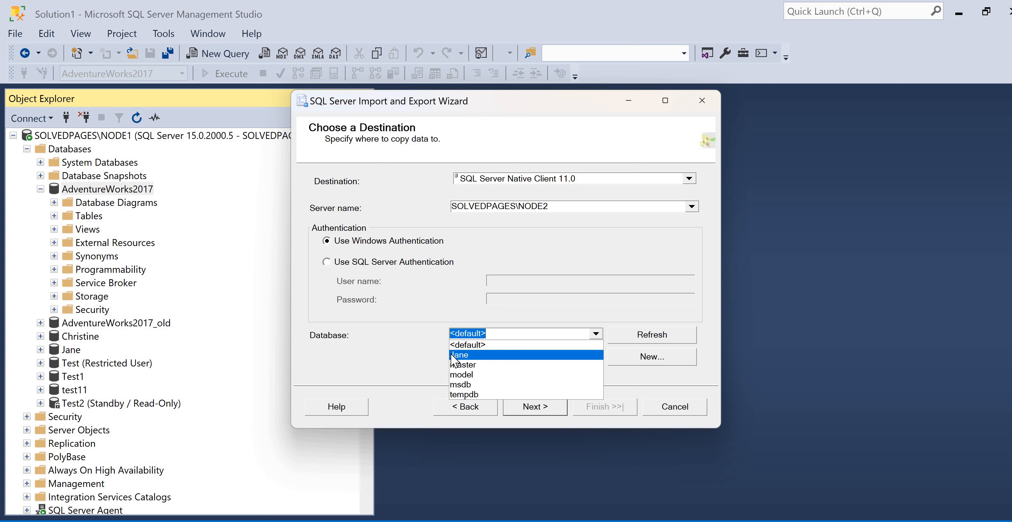
Create a new destination database named AdventureWorks2017 on NODE2, keeping the default file sizes and growth settings
left_click(664, 359)
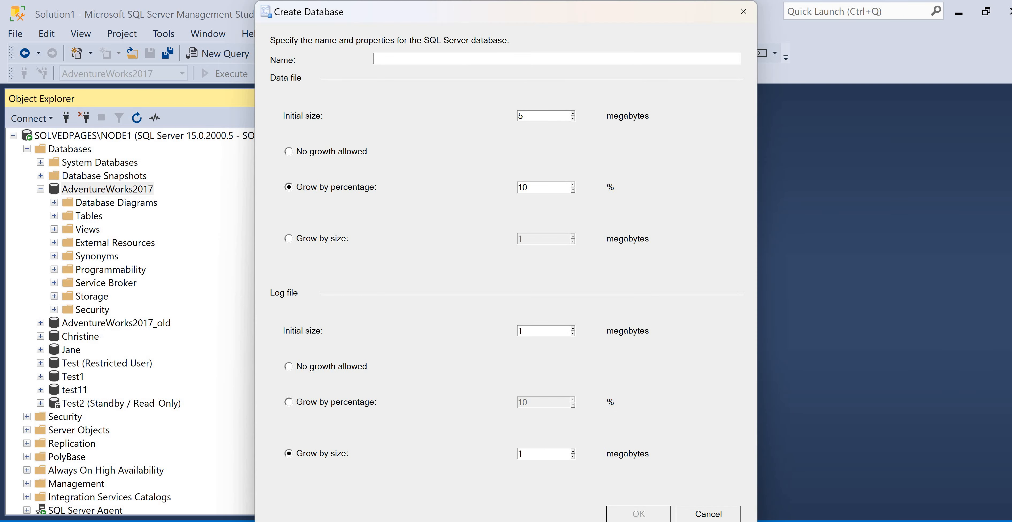
type("Ad")
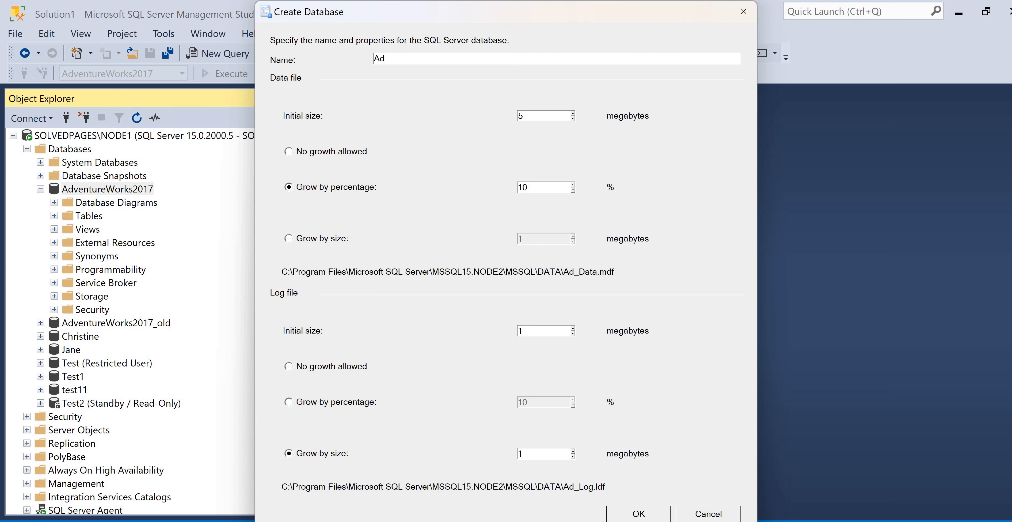
type("venture")
key("BackSpace")
key("BackSpace")
key("BackSpace")
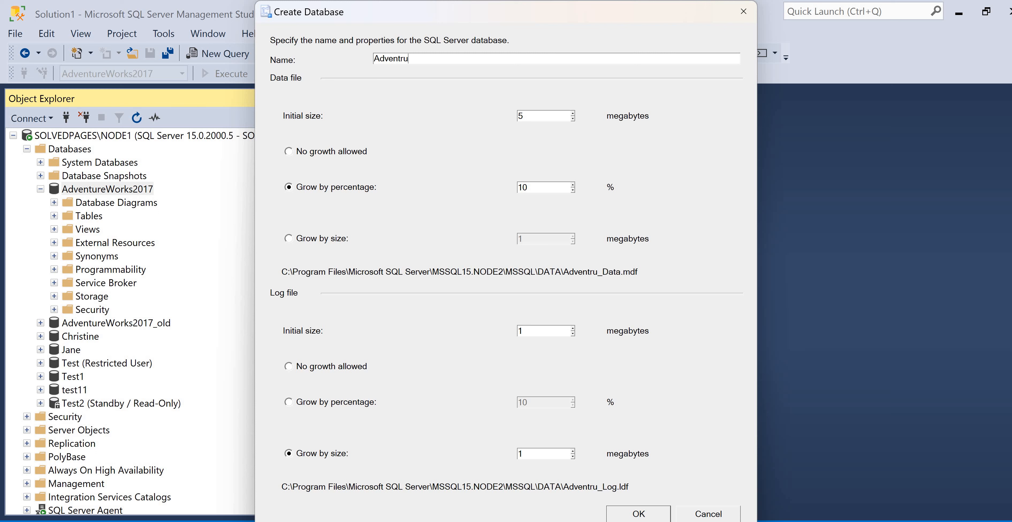
type("ureW")
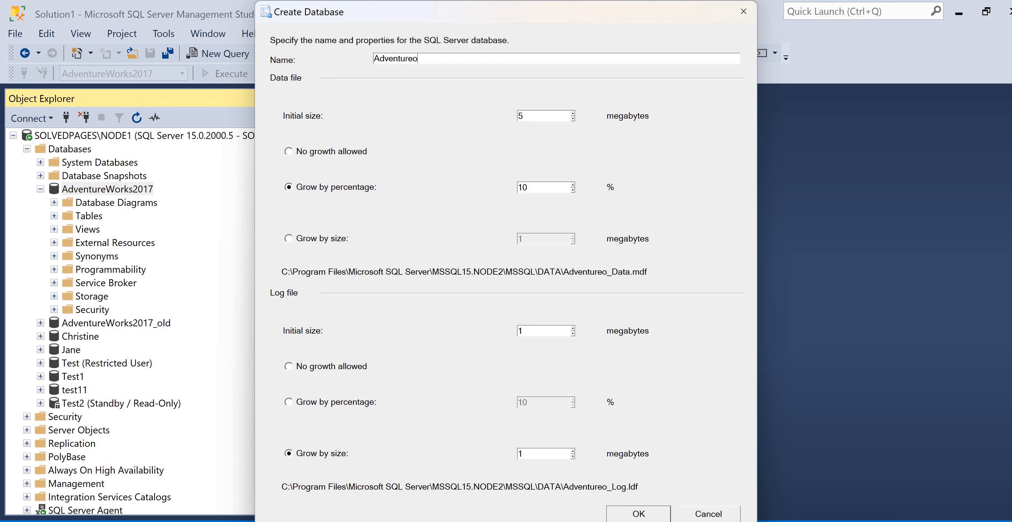
type("orks")
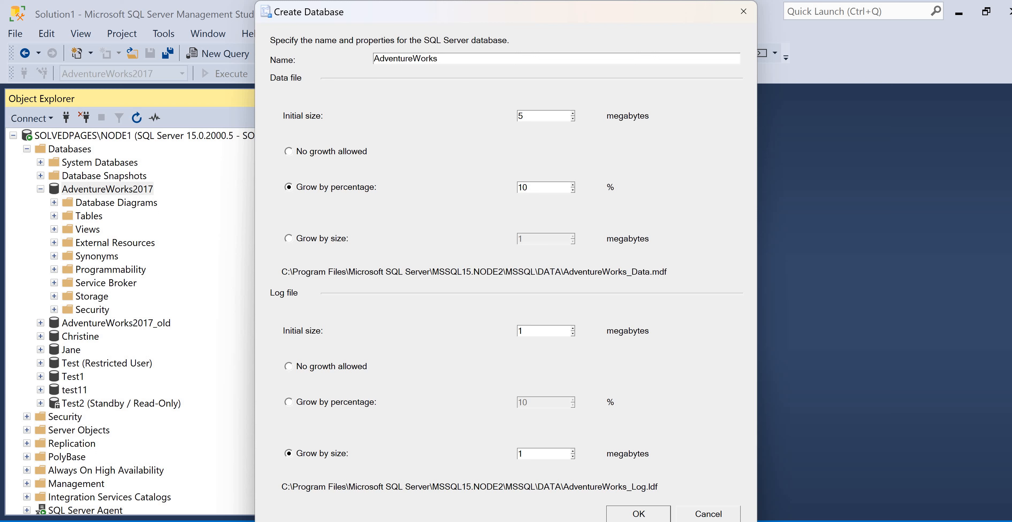
type("20017")
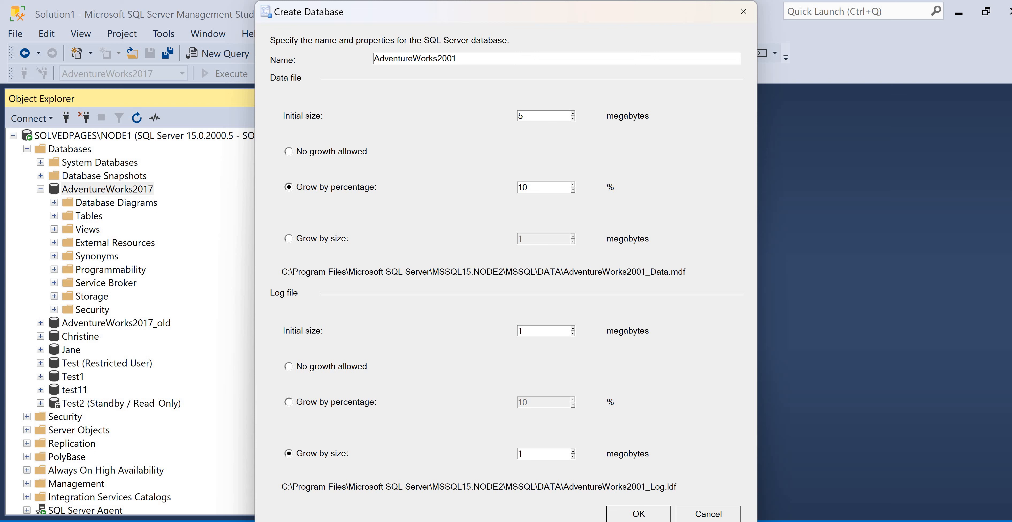
key("BackSpace")
key("BackSpace")
key("BackSpace")
type("17")
left_click(639, 513)
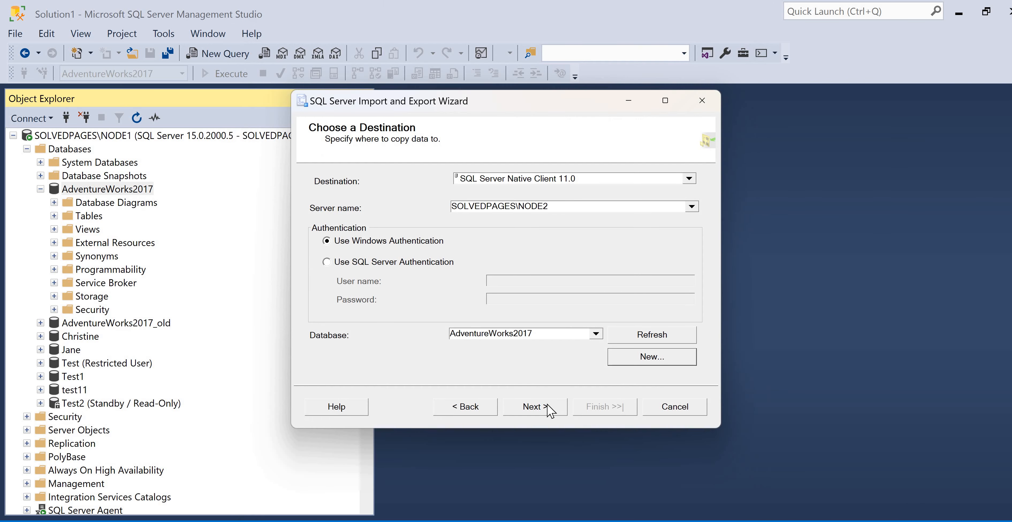
Keep the option to copy data from tables or views and select the dbo.DatabaseLog and dbo.ErrorLog source tables
left_click(549, 409)
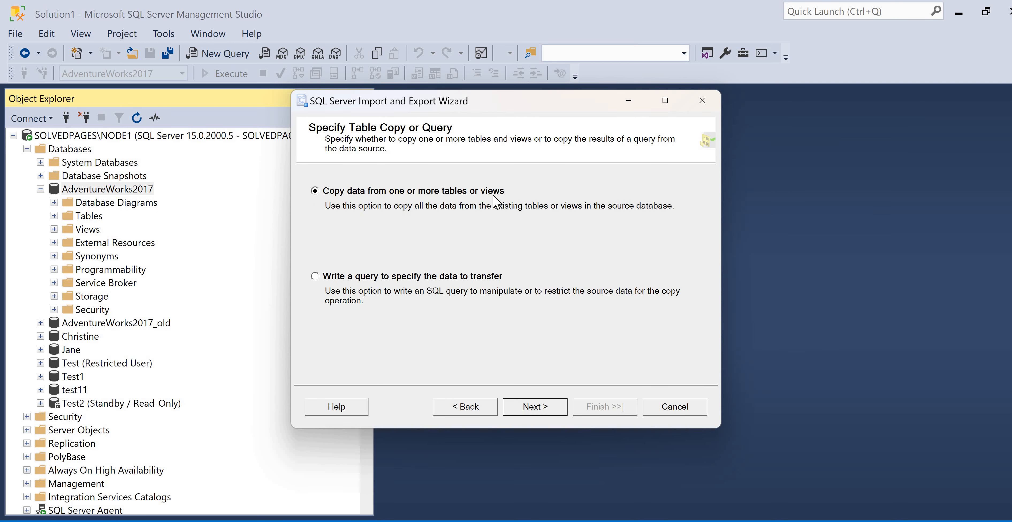
left_click(558, 406)
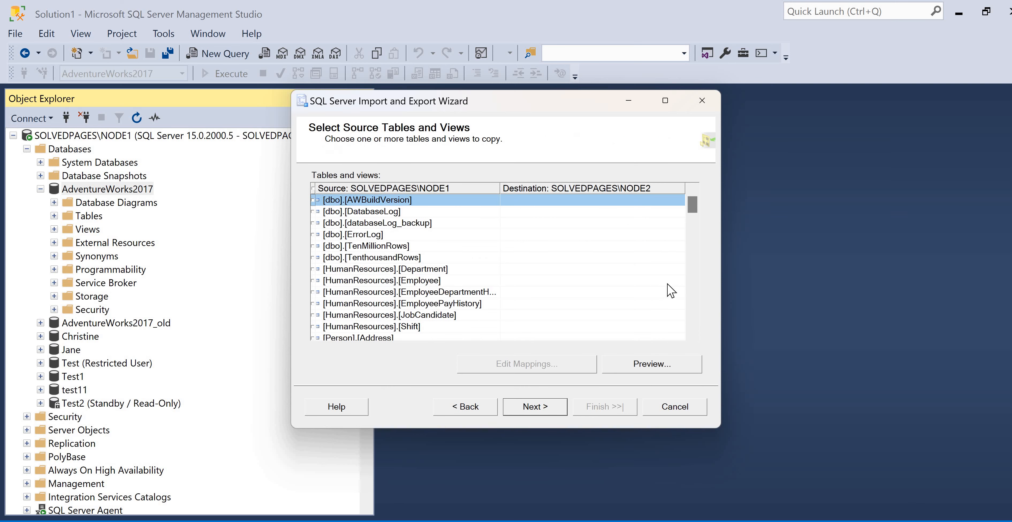
left_click(313, 212)
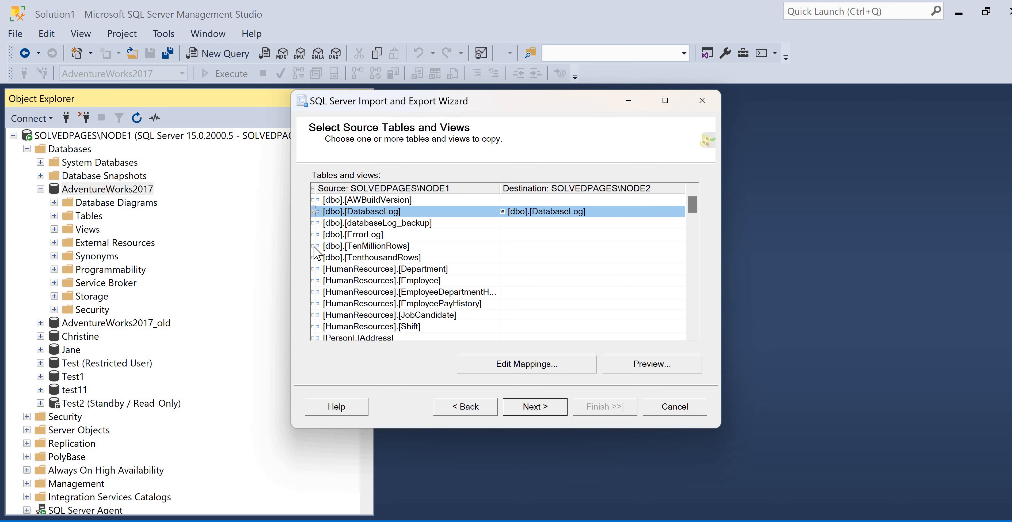
left_click(313, 234)
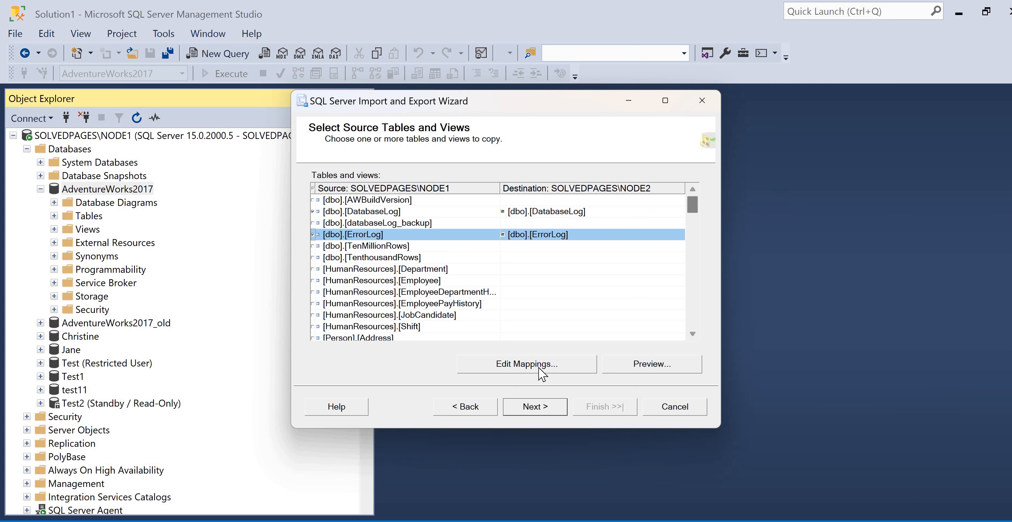
Inspect the column mappings for ErrorLog, try the option to drop and re-create the destination table, and cancel the changes
left_click(560, 354)
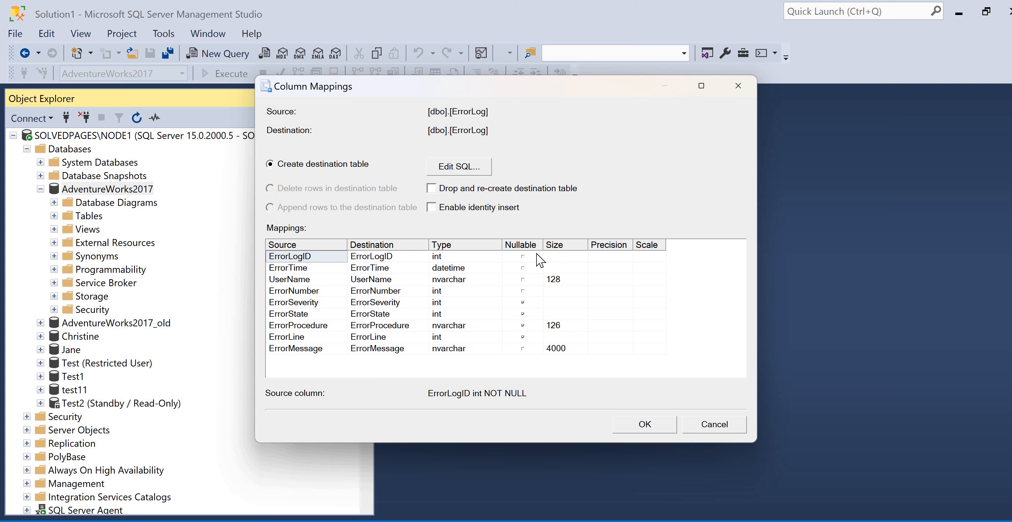
left_click(501, 259)
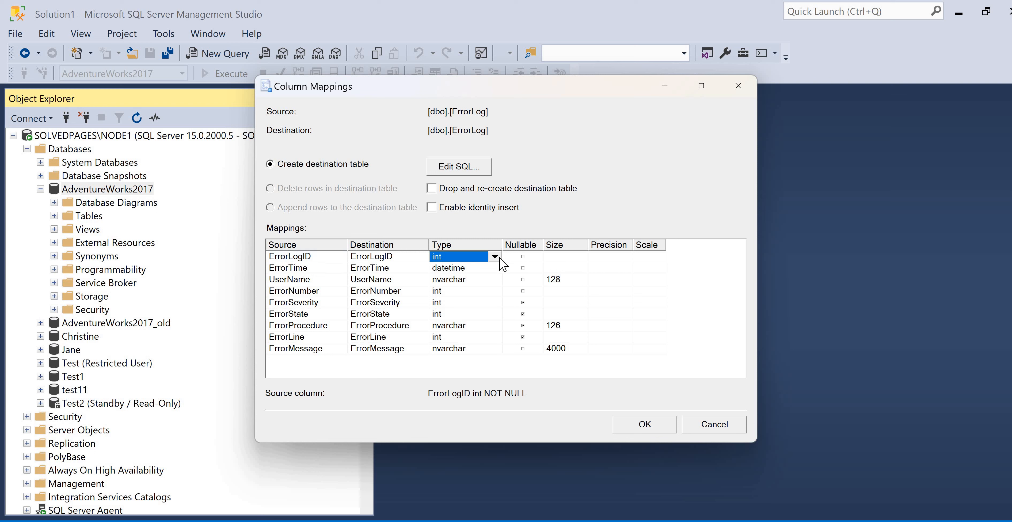
left_click(487, 258)
left_click(463, 237)
left_click(433, 189)
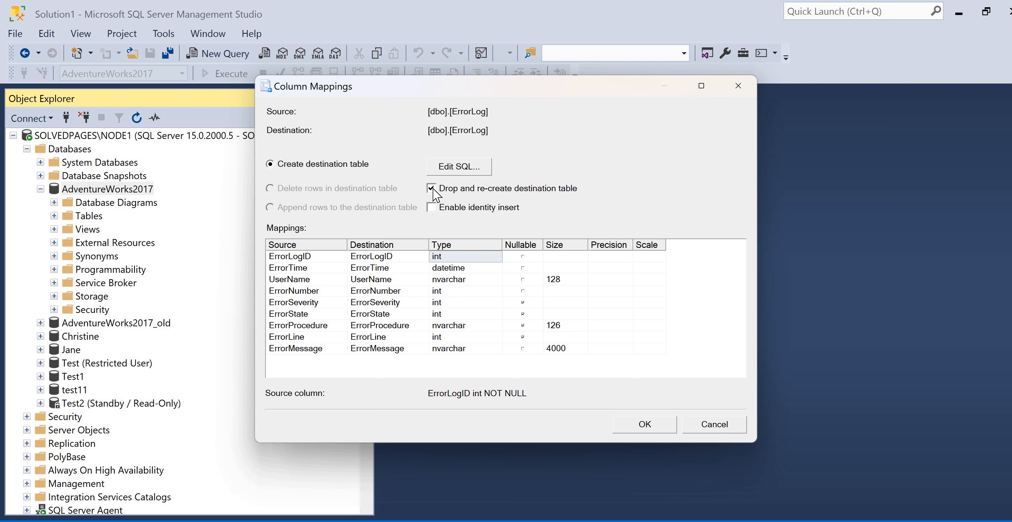
left_click(714, 424)
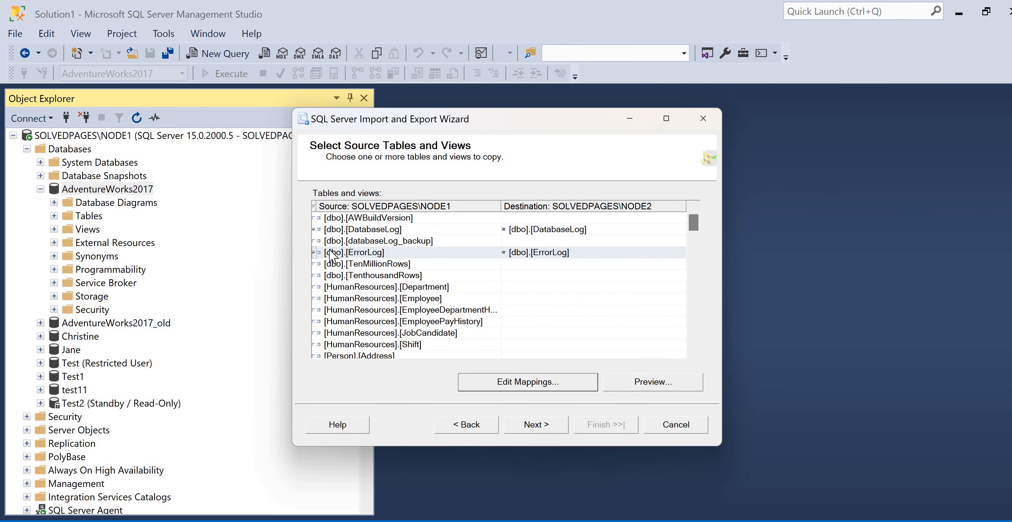
Run the export immediately without saving an SSIS package, and close the wizard
left_click(541, 430)
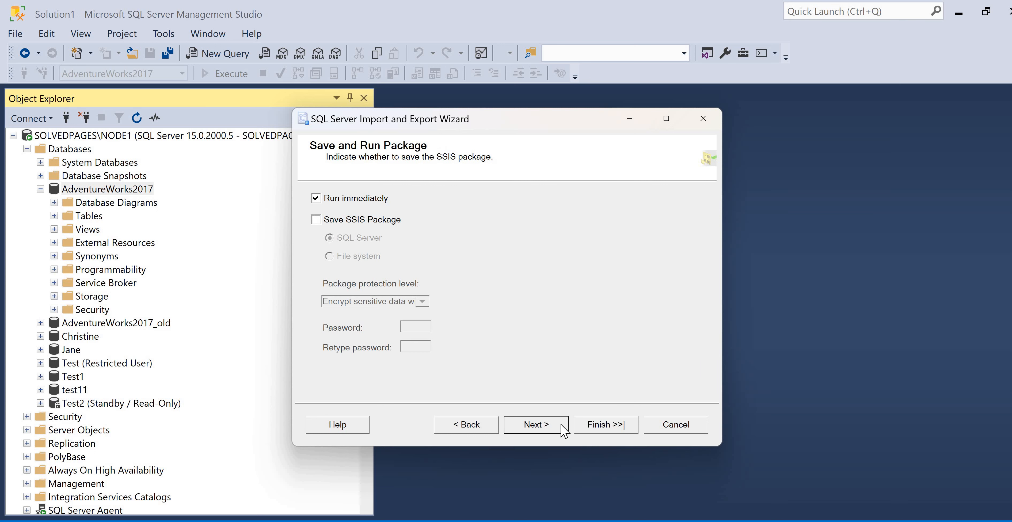
left_click(599, 431)
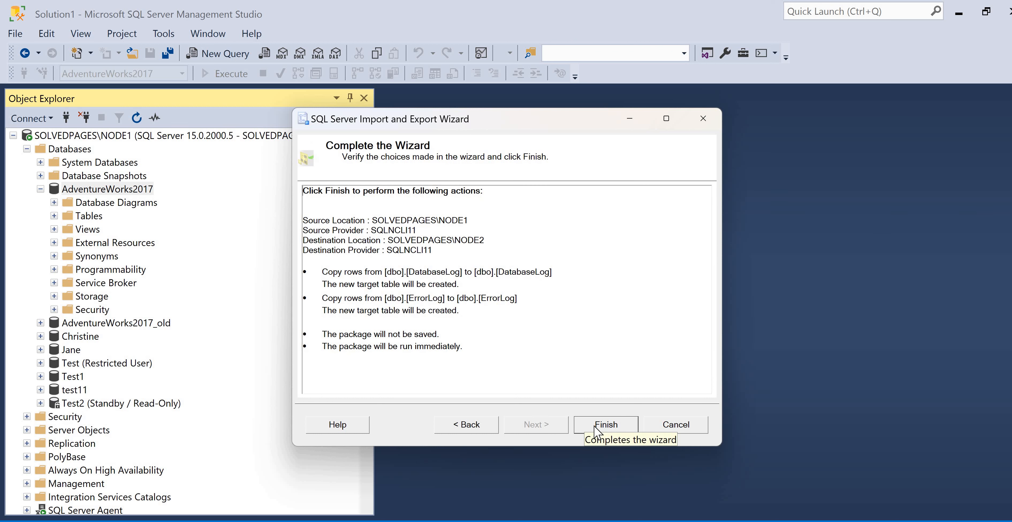
left_click(596, 427)
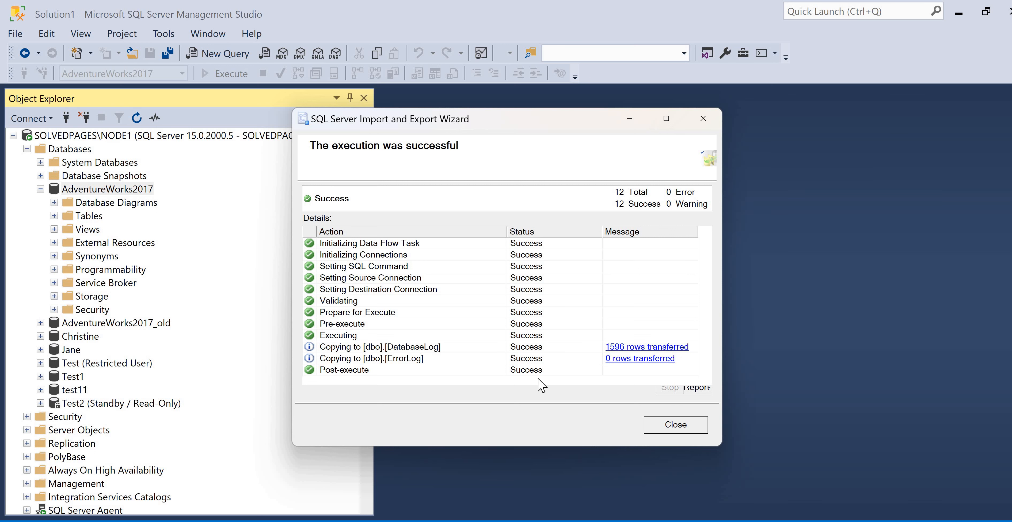
left_click(36, 159)
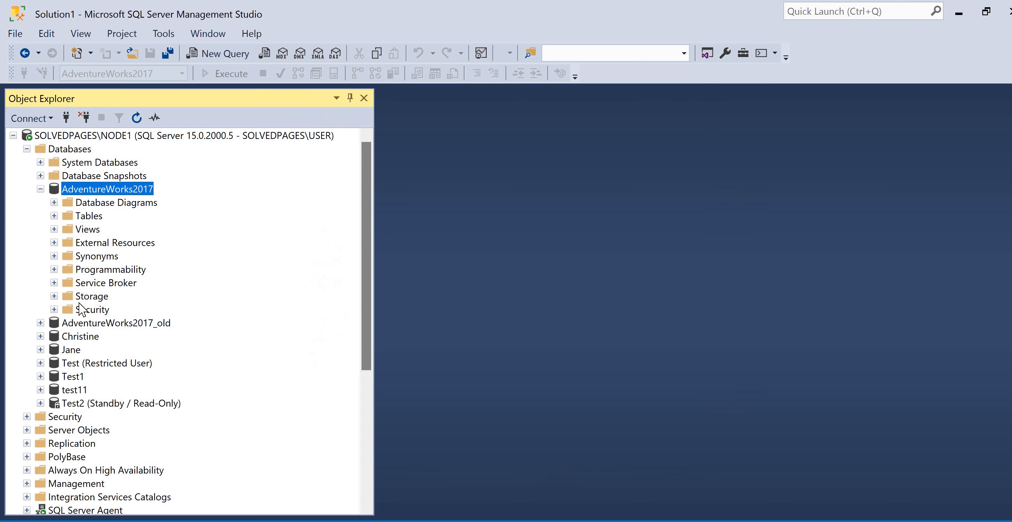
Collapse the NODE1 databases, refresh the NODE2 databases, and expand the Tables folder of AdventureWorks2017 on NODE2
left_click(27, 149)
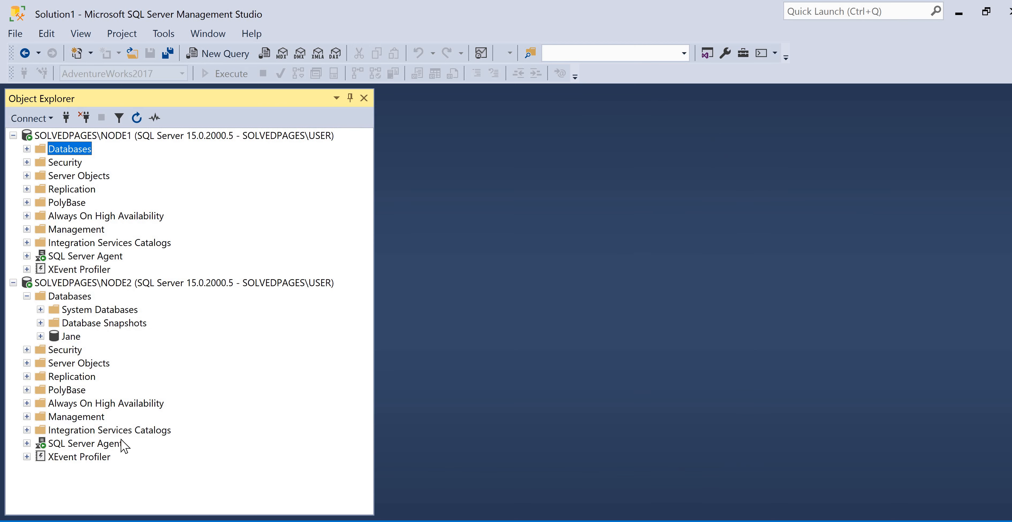
right_click(69, 296)
left_click(87, 437)
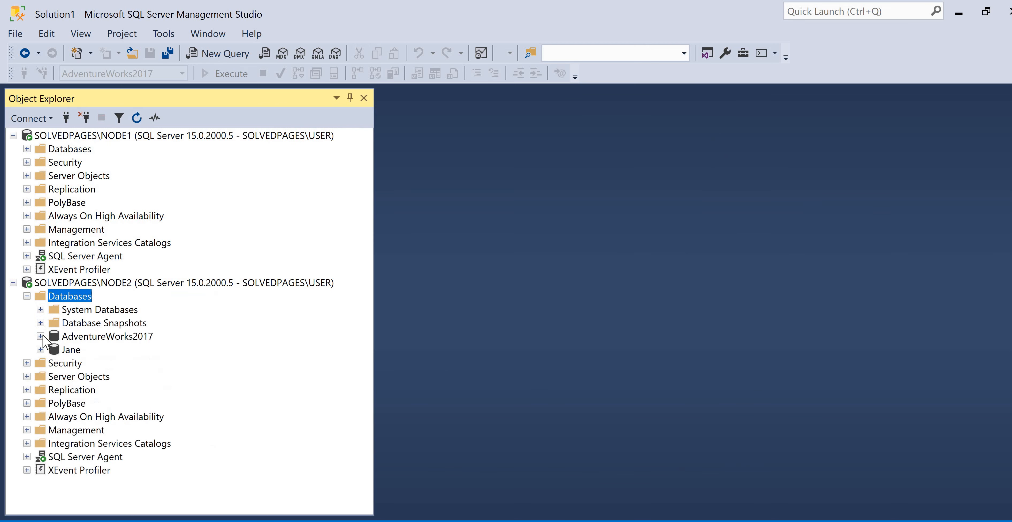
left_click(55, 363)
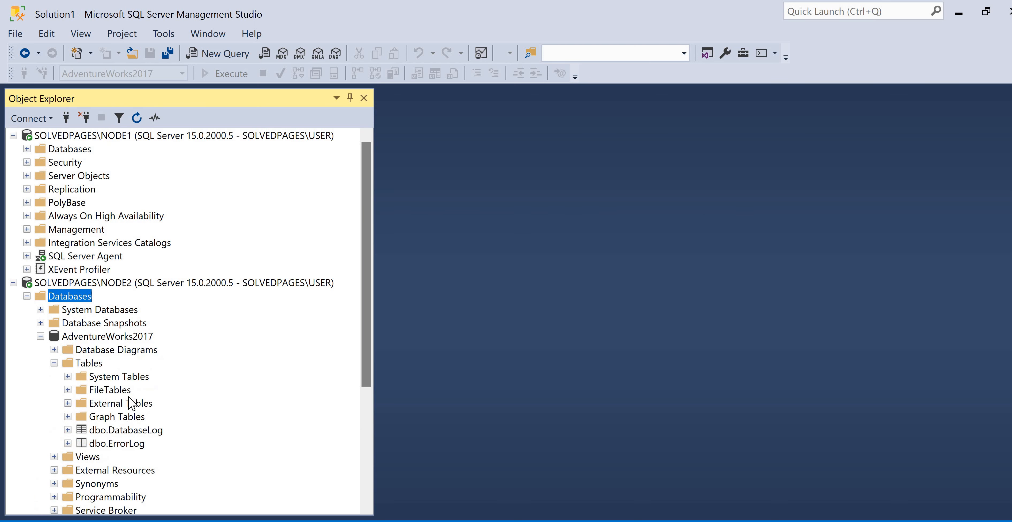
scroll(129, 397, "down", 1)
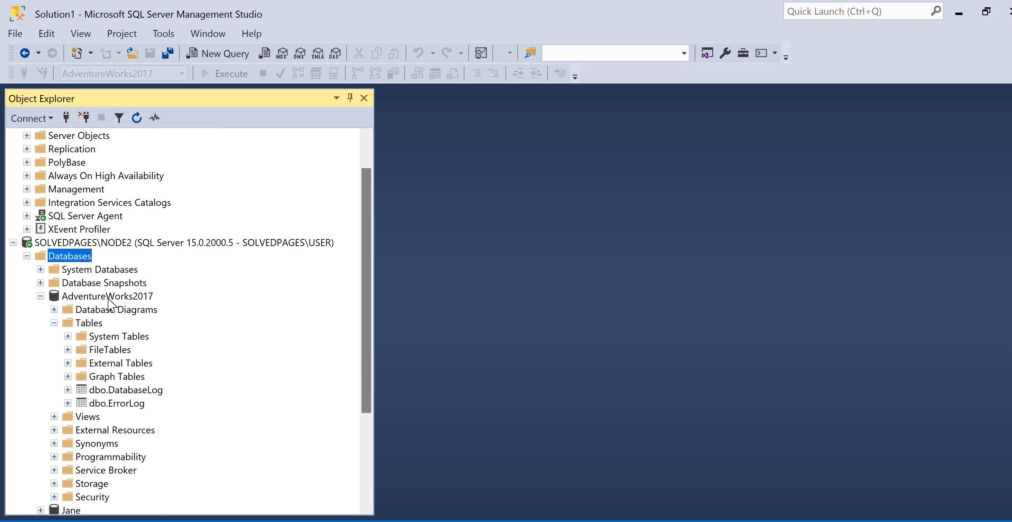
Open a new query on the NODE2 AdventureWorks2017 database and execute "select * from DatabaseLog"
right_click(91, 296)
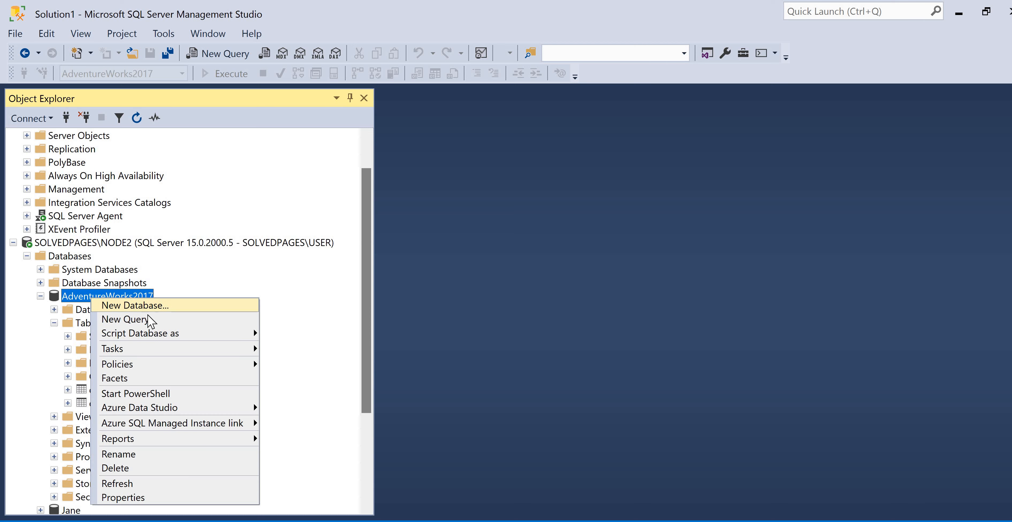
left_click(148, 320)
type("sel")
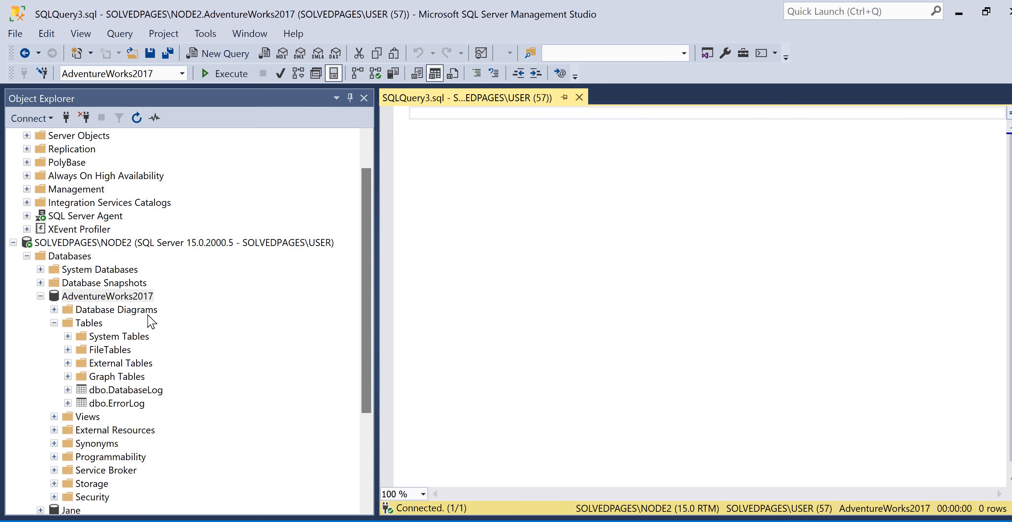
type("ect * fro")
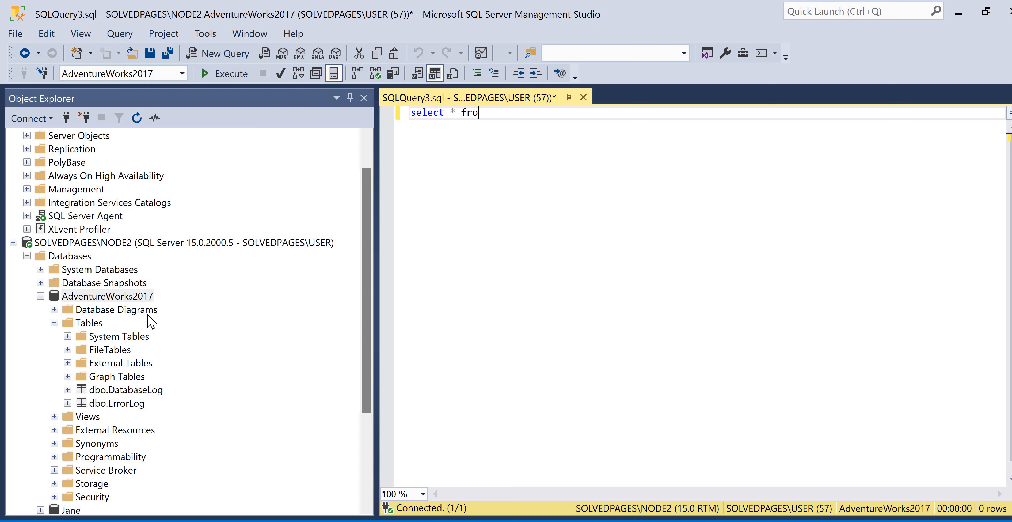
type("m databa")
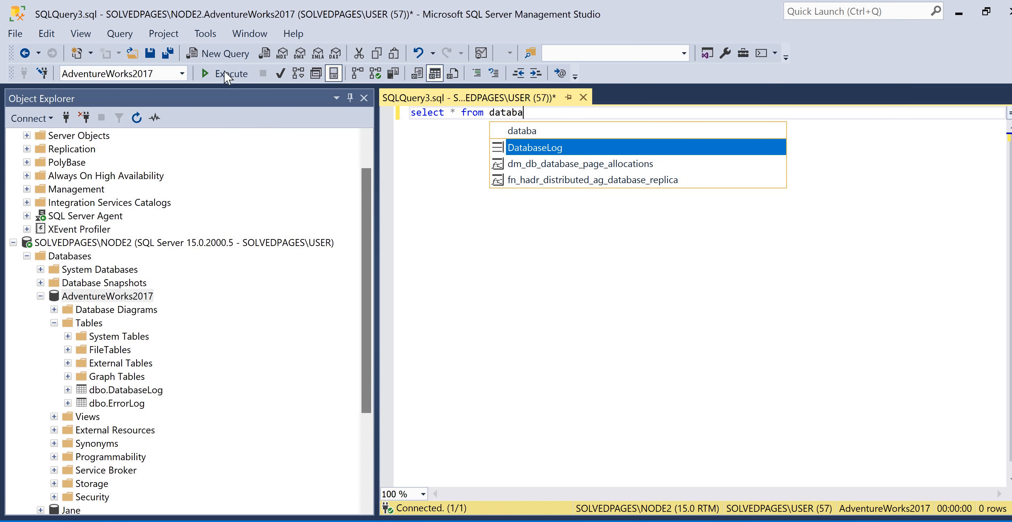
key("Tab")
key("F5")
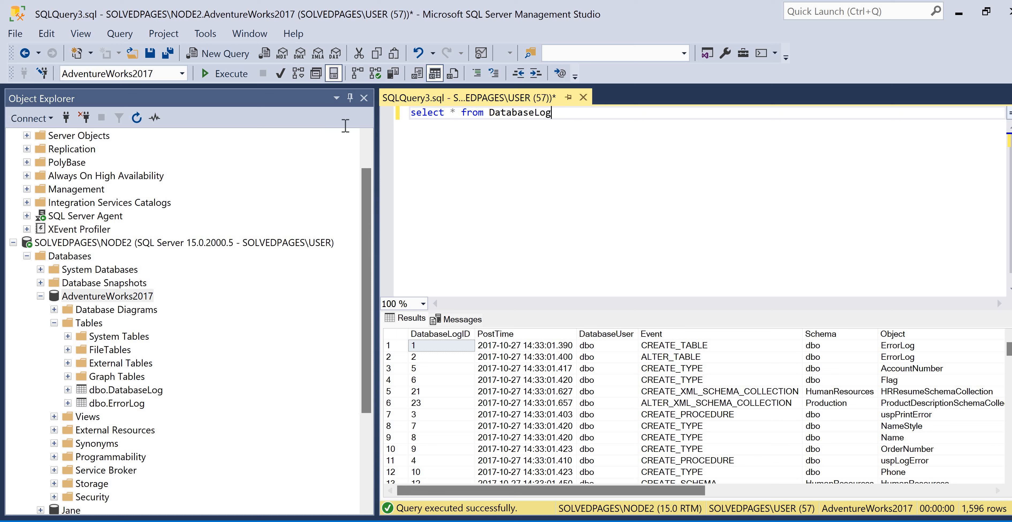
Clear the DatabaseLog query text and close the query without saving it
key("ctrl+a")
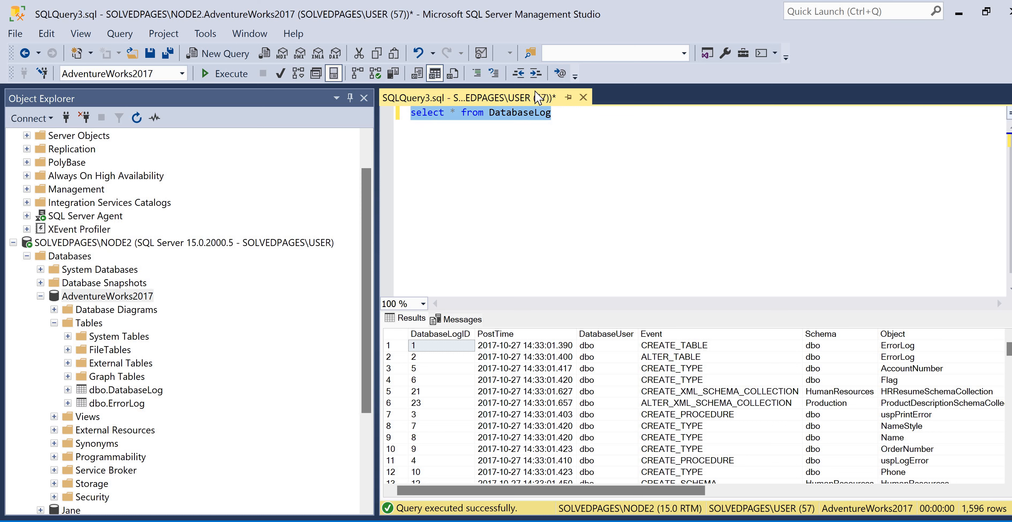
key("Delete")
left_click(583, 98)
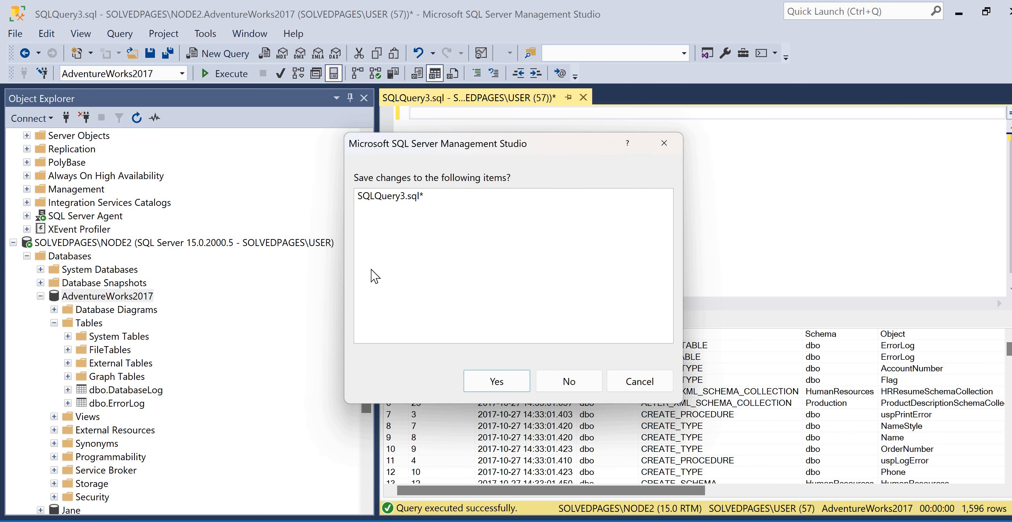
key("Tab")
key("Return")
Start the Import Data wizard for the AdventureWorks2017 database on NODE2 and continue past its welcome page
scroll(29, 302, "up", 1)
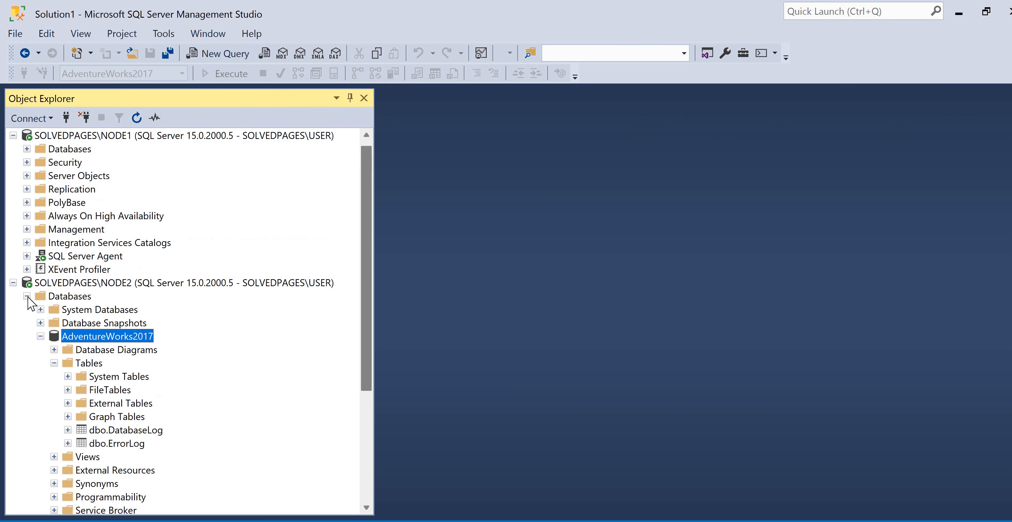
left_click(27, 296)
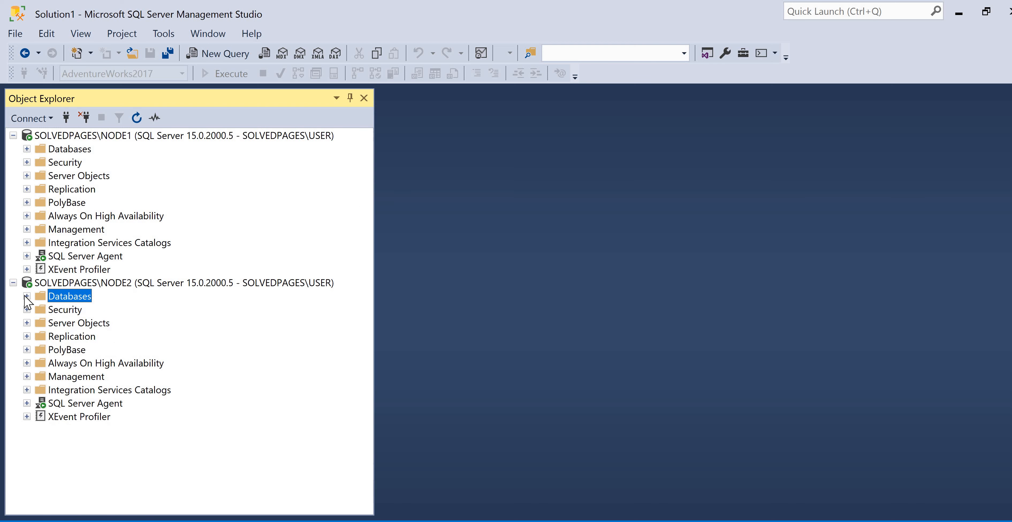
double_click(77, 294)
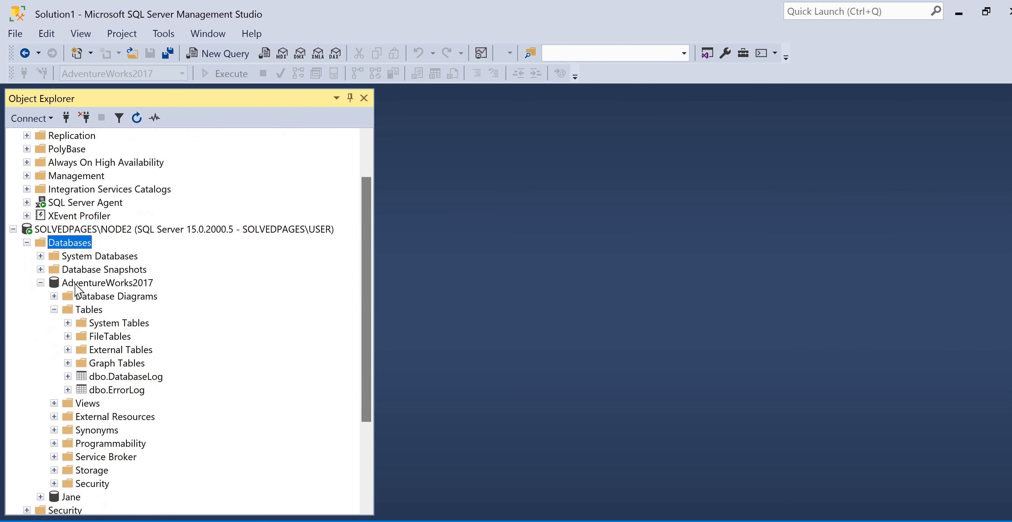
right_click(75, 283)
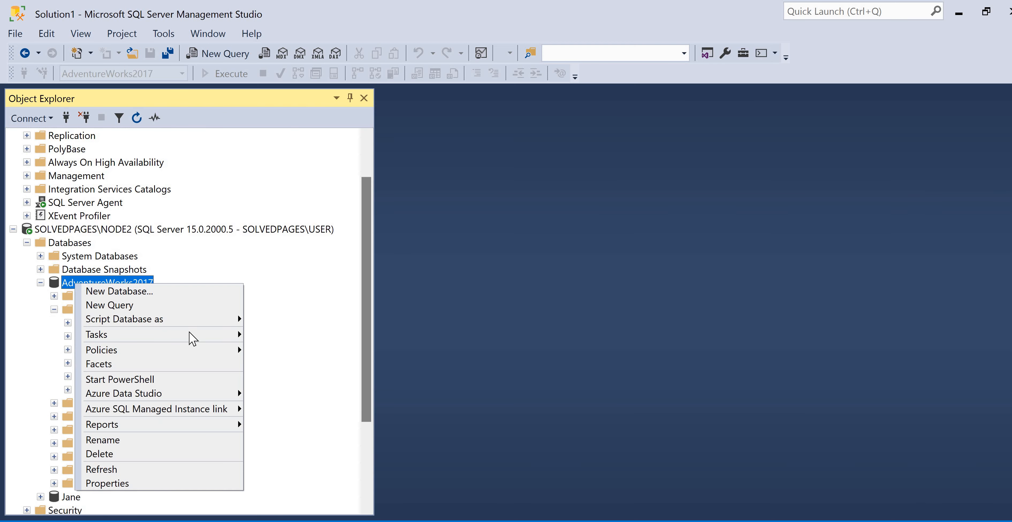
mouse_move(169, 319)
mouse_move(220, 334)
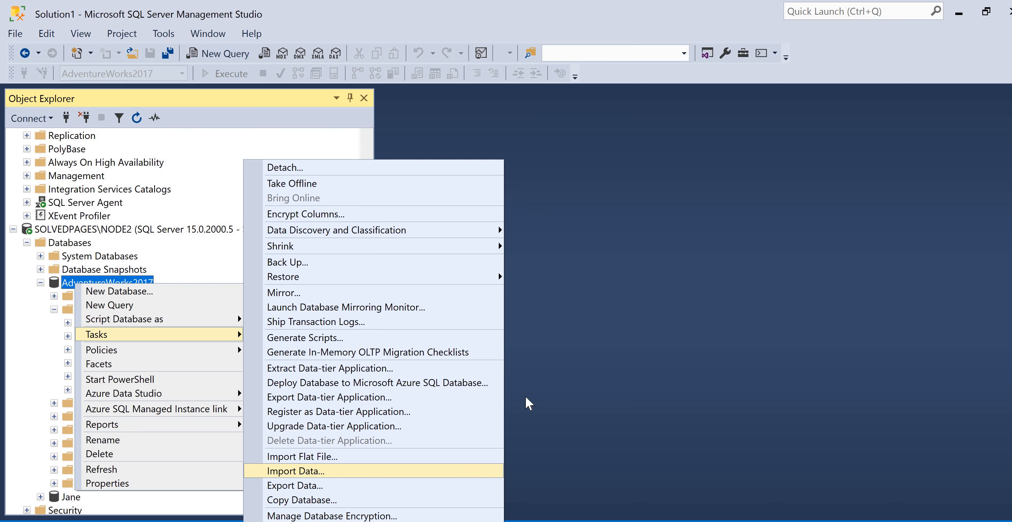
key("Return")
key("Return")
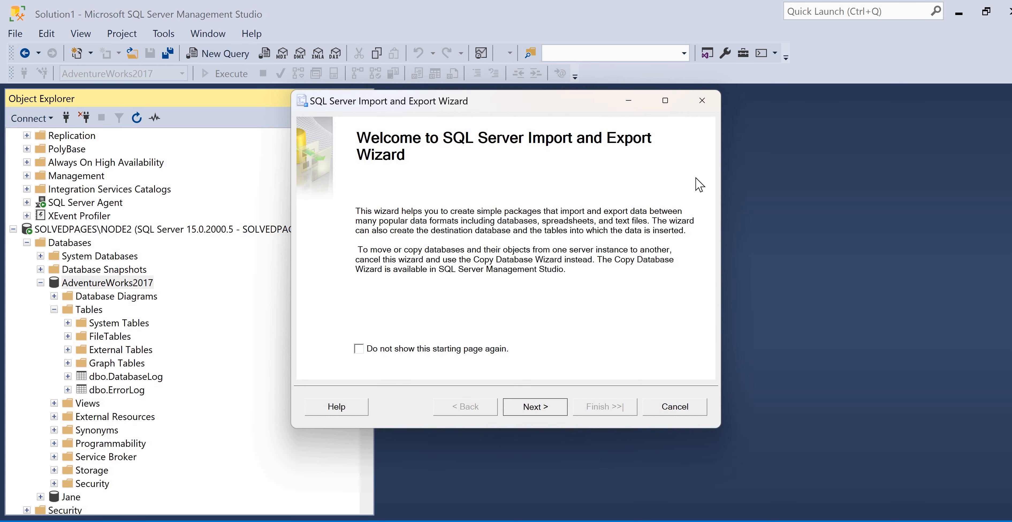
Set the data source to SQL Server Native Client 11.0 with server name SOLVEDPAGES\NODE2
left_click(690, 179)
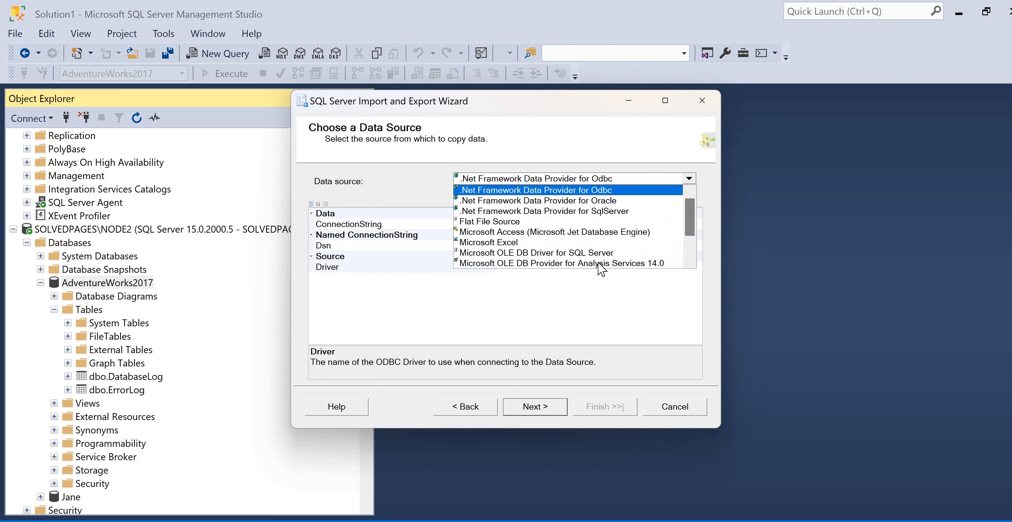
scroll(564, 262, "down", 2)
left_click(601, 263)
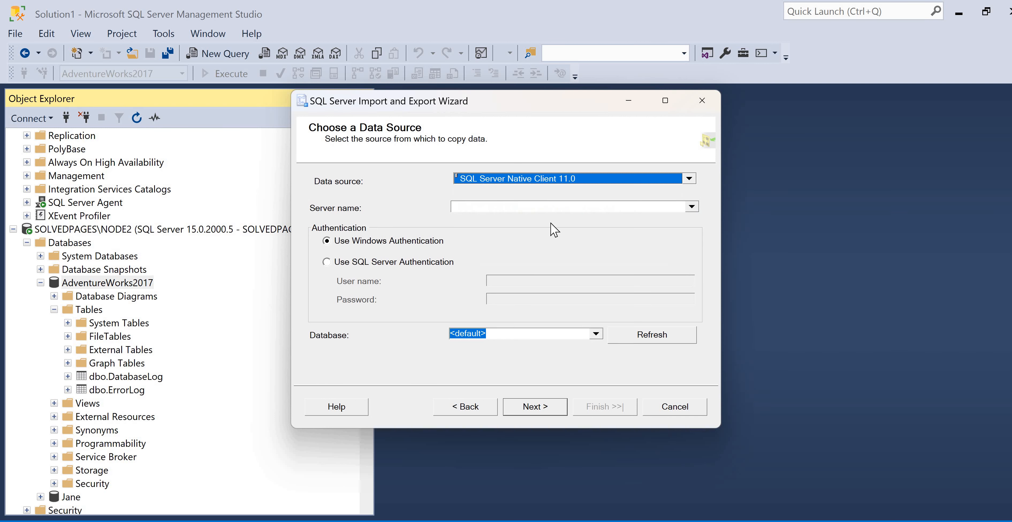
left_click(534, 205)
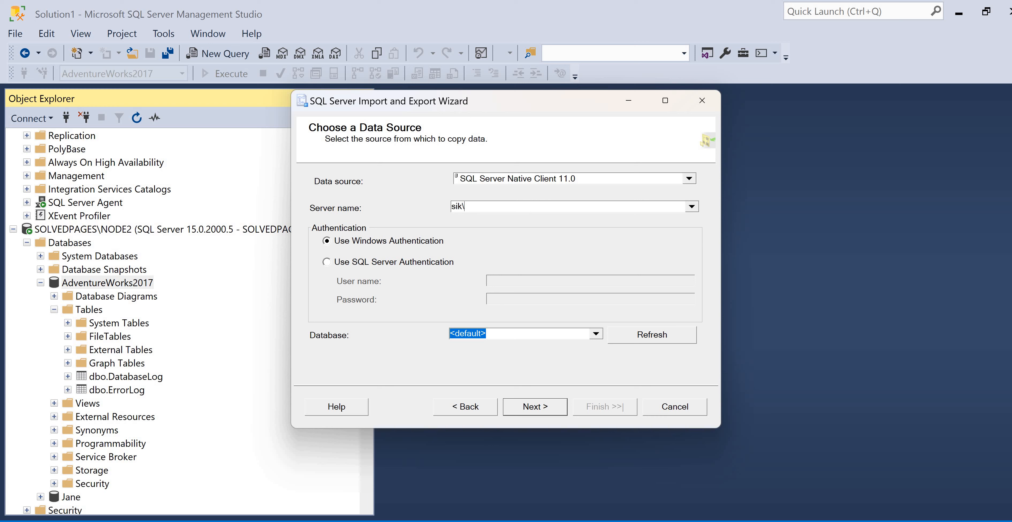
key("BackSpace")
key("Tab")
key("shift+Tab")
type("OOLVEDPAGES\\NODE2")
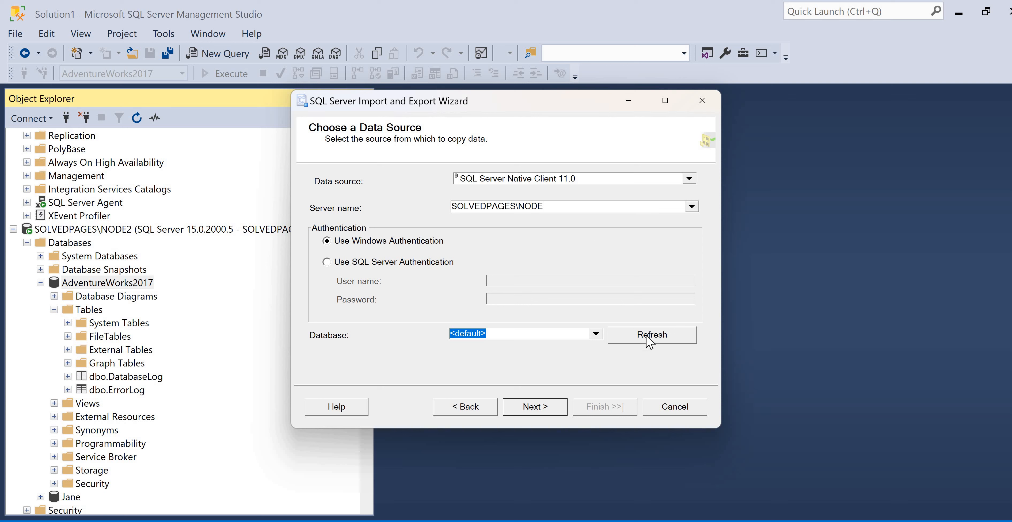
Refresh the source database list, choose AdventureWorks2017, and continue to the destination settings
left_click(634, 340)
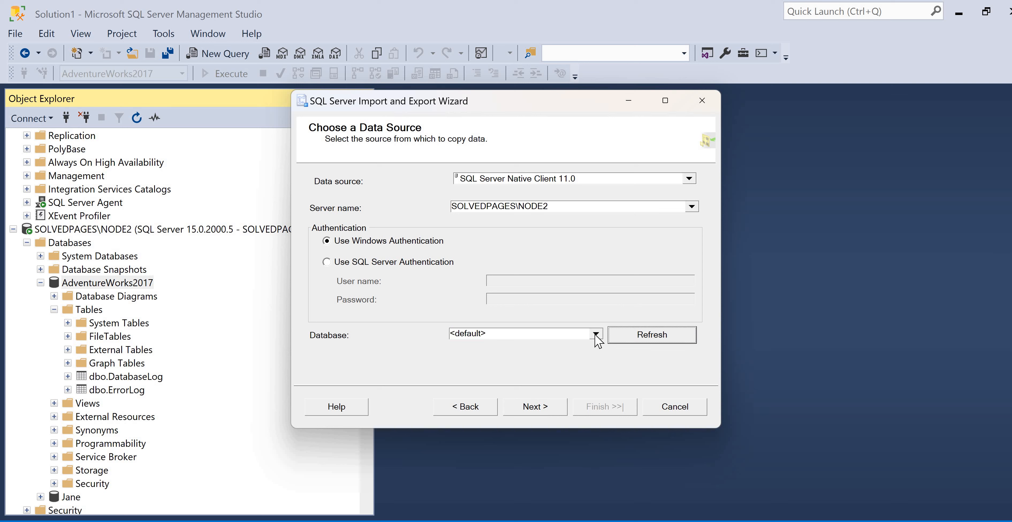
left_click(596, 334)
left_click(532, 352)
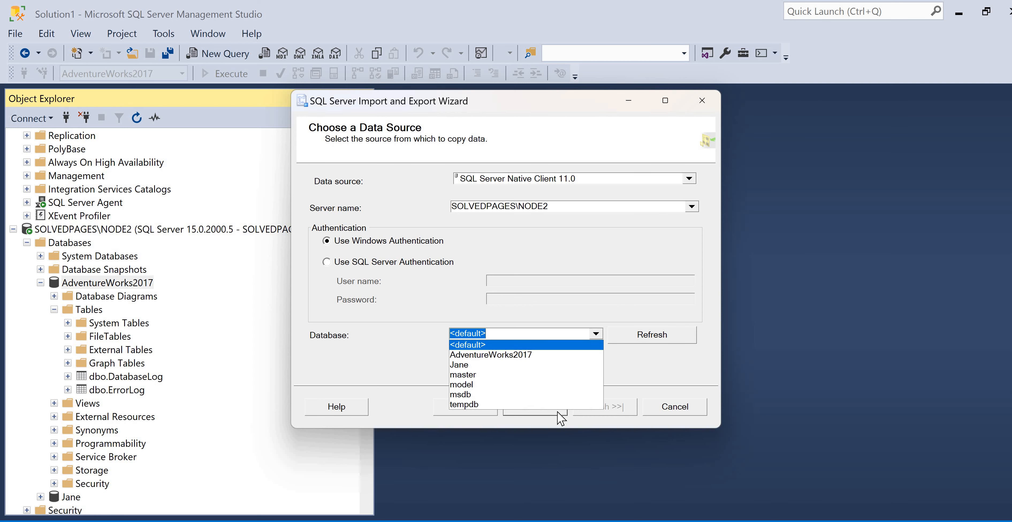
Set the destination to SQL Server Native Client 11.0 with server name SOLVEDPAGES\NODE1
left_click(688, 176)
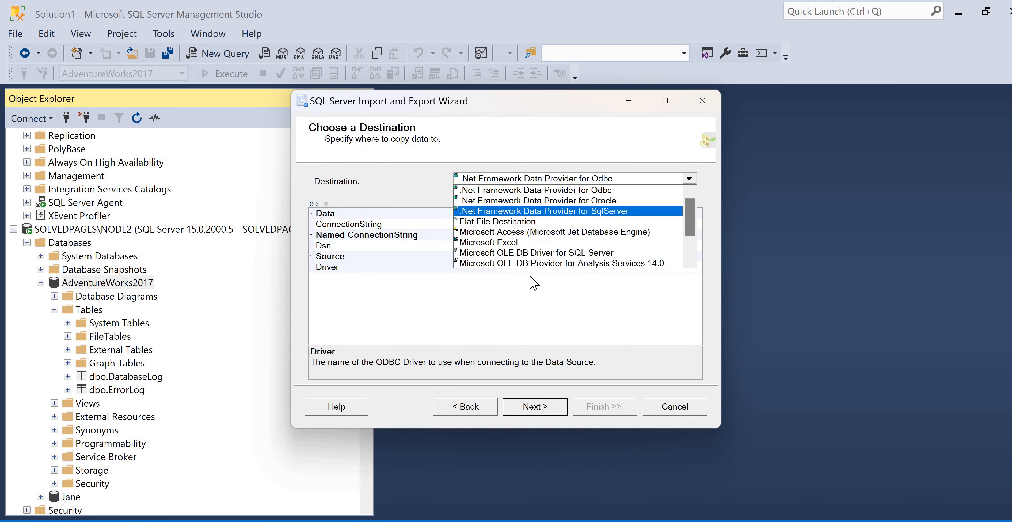
scroll(554, 236, "down", 2)
left_click(570, 263)
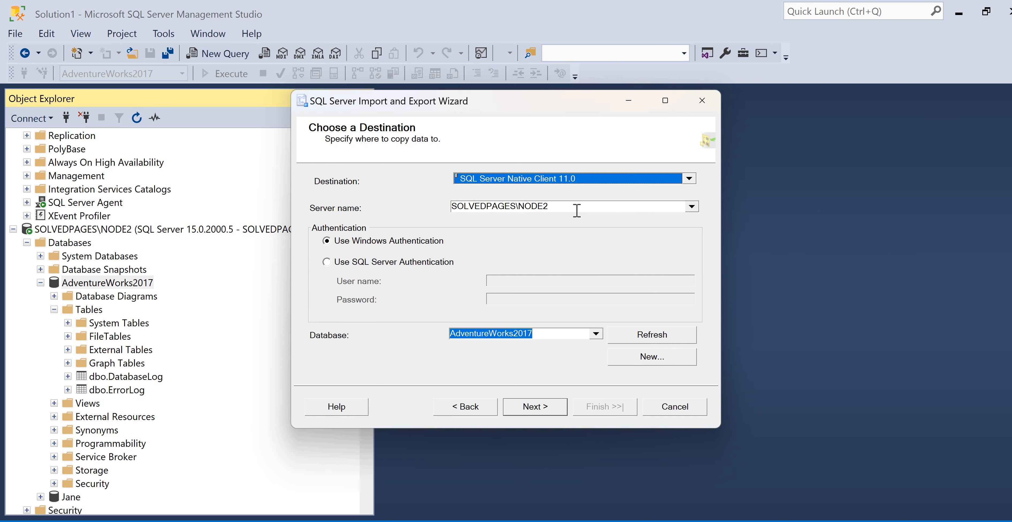
left_click(581, 211)
key("BackSpace")
type("1")
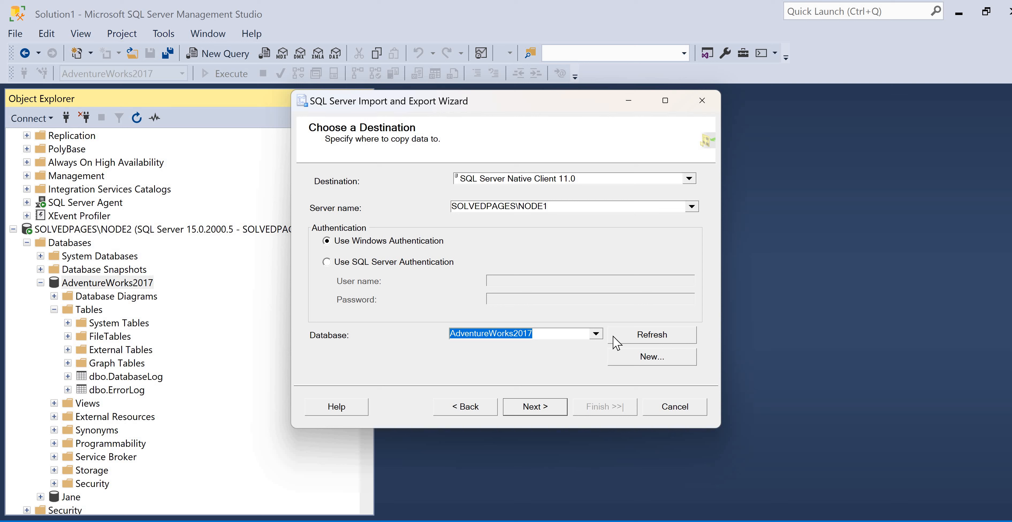
Choose the Jane database on NODE1 as the destination and continue to the table copy options
left_click(597, 334)
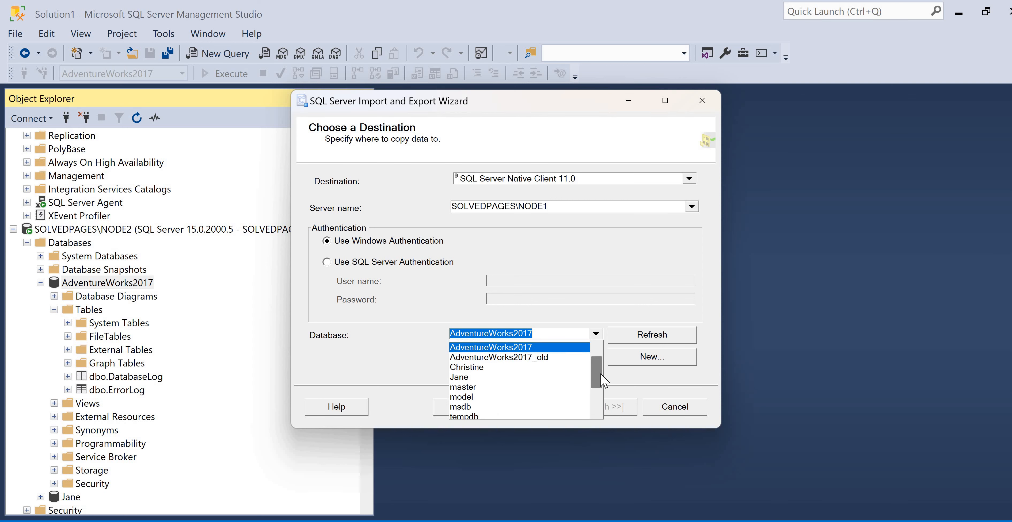
mouse_move(599, 371)
left_mouse_down()
mouse_move(598, 348)
mouse_move(599, 379)
mouse_move(601, 362)
left_mouse_up()
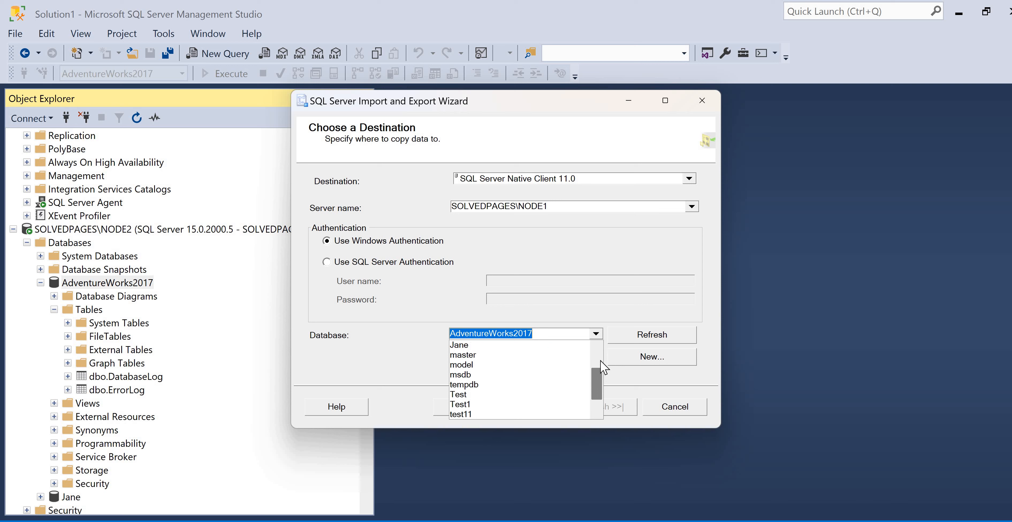
scroll(492, 387, "up", 2)
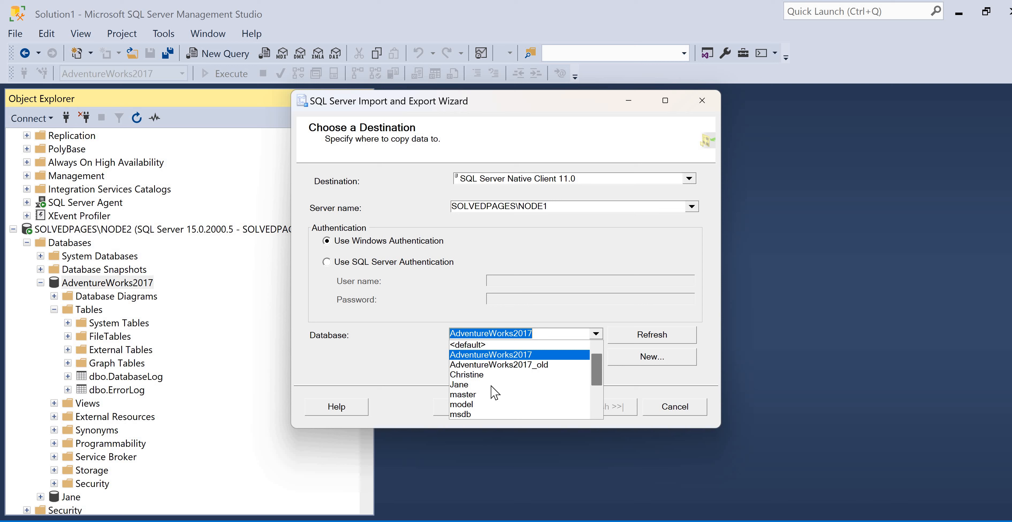
left_click(492, 385)
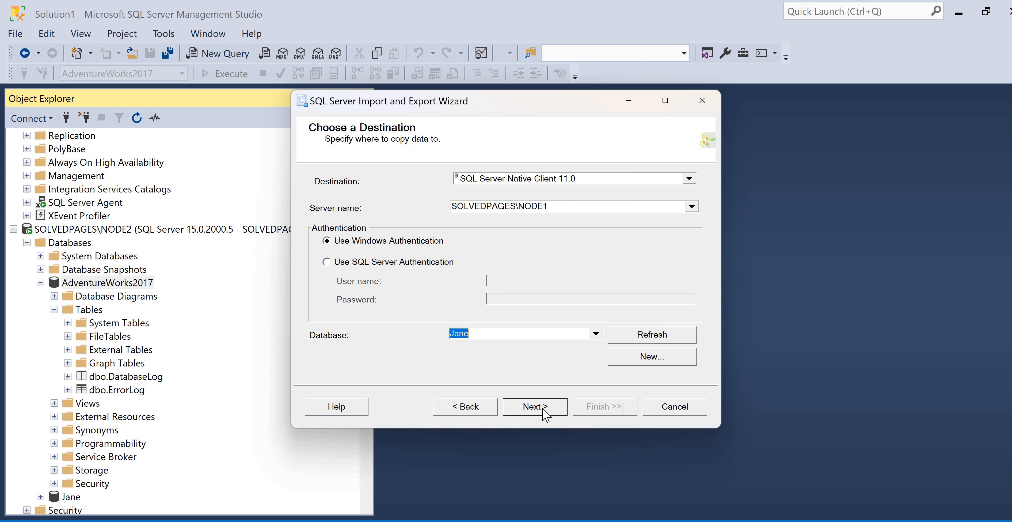
left_click(538, 416)
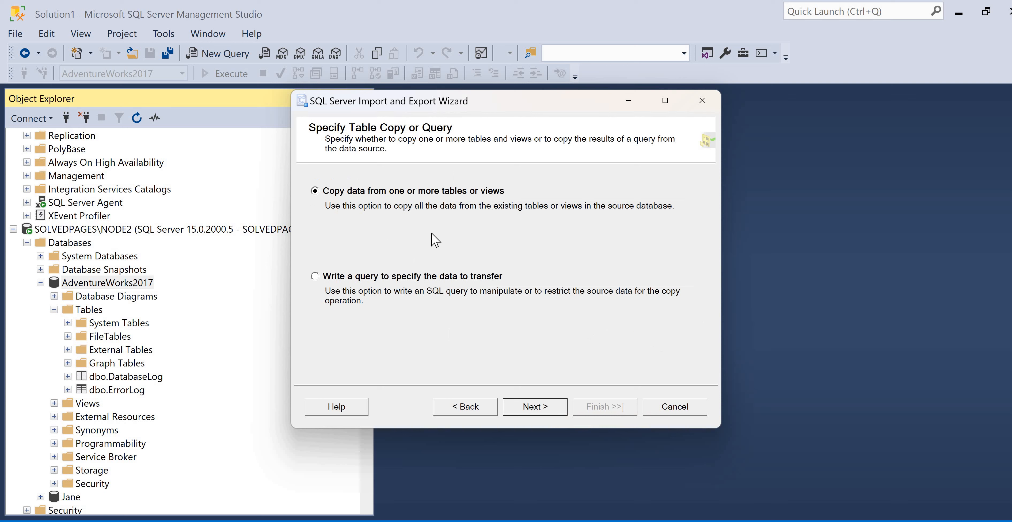
Copy data from tables or views, and select both dbo.DatabaseLog and dbo.ErrorLog as source tables
key("Return")
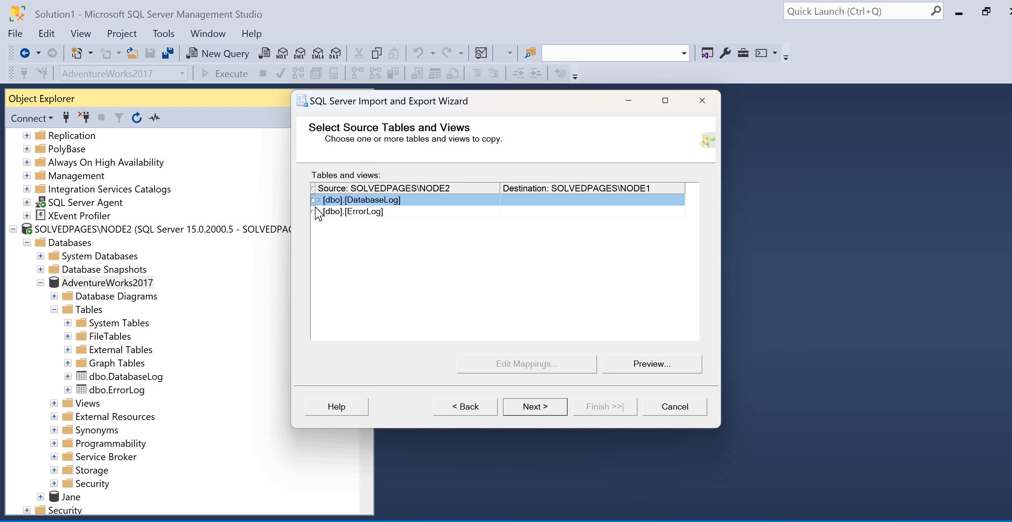
left_click(313, 188)
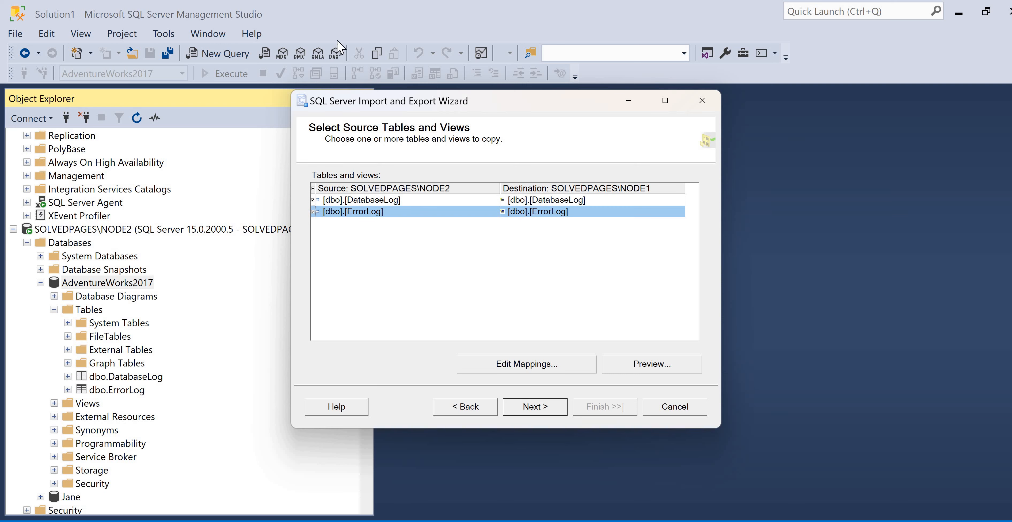
left_click(536, 408)
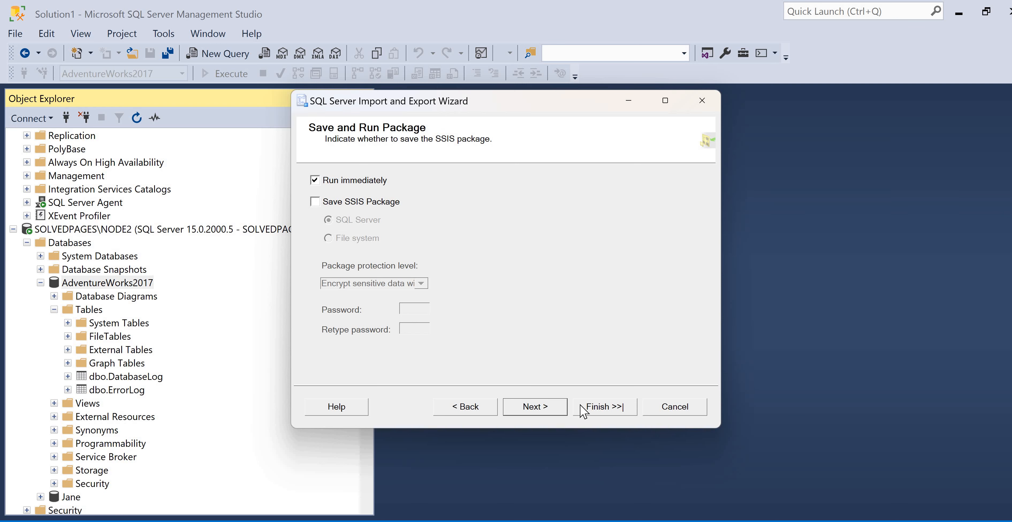
Run the transfer immediately without saving an SSIS package, and close the wizard
left_click(590, 407)
left_click(590, 407)
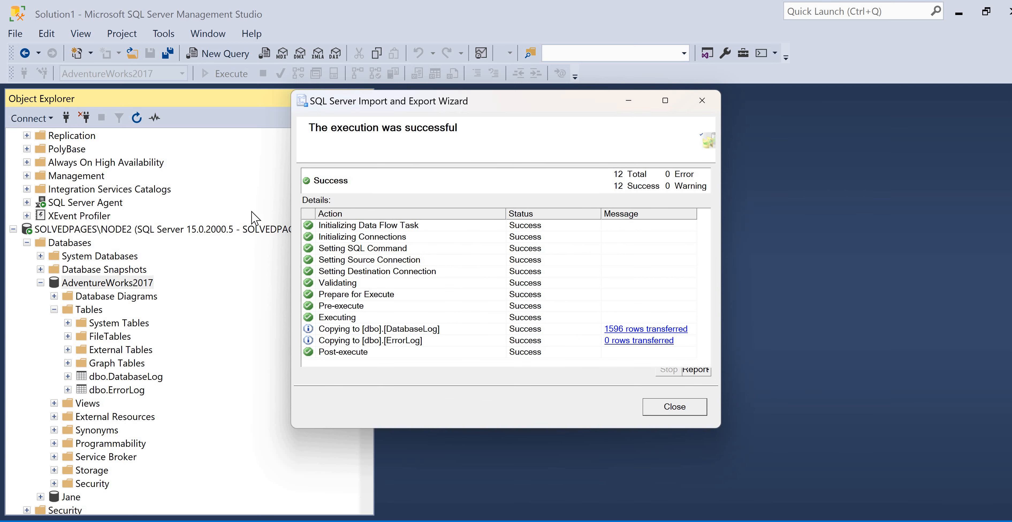
left_click(675, 407)
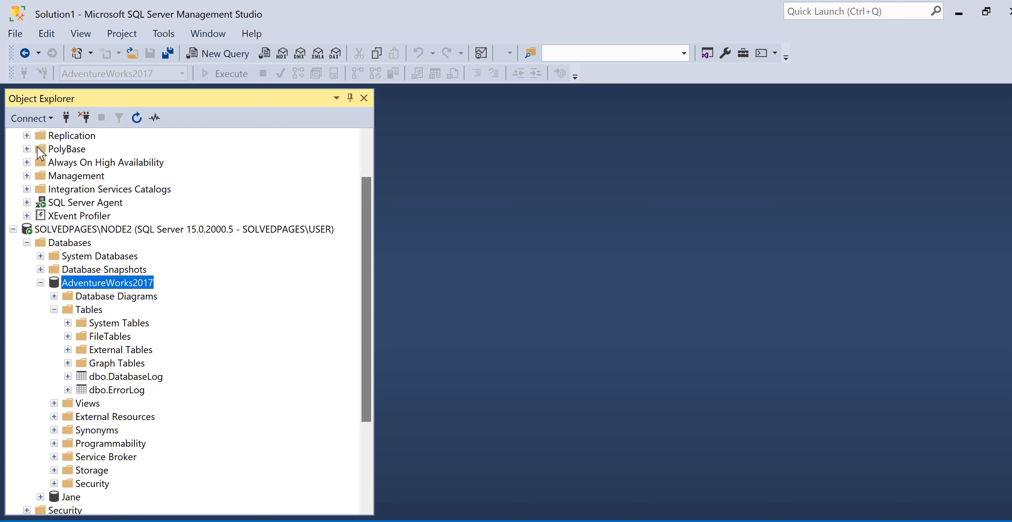
Expand the NODE1 databases and look through the tables of the Christine database
scroll(33, 154, "up", 2)
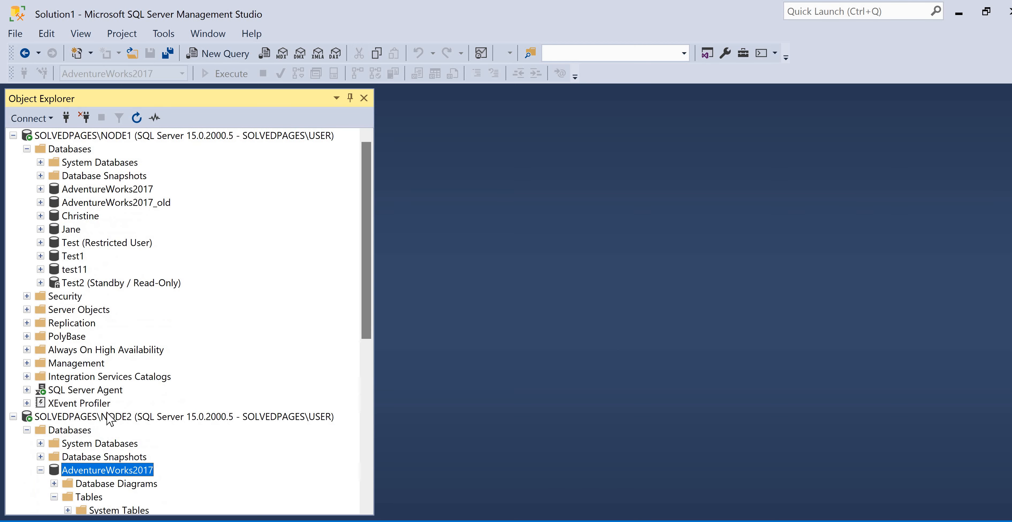
right_click(72, 227)
left_click(53, 247)
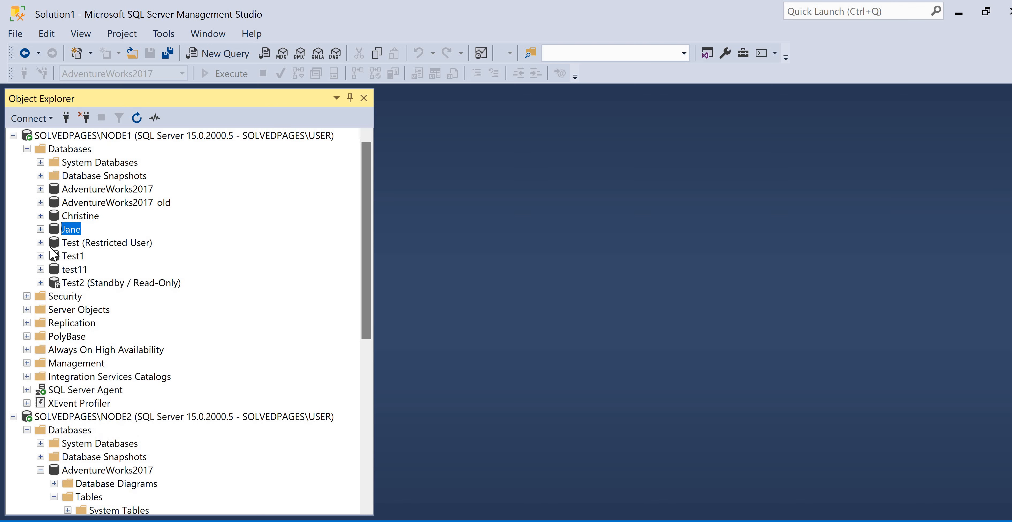
left_click(54, 242)
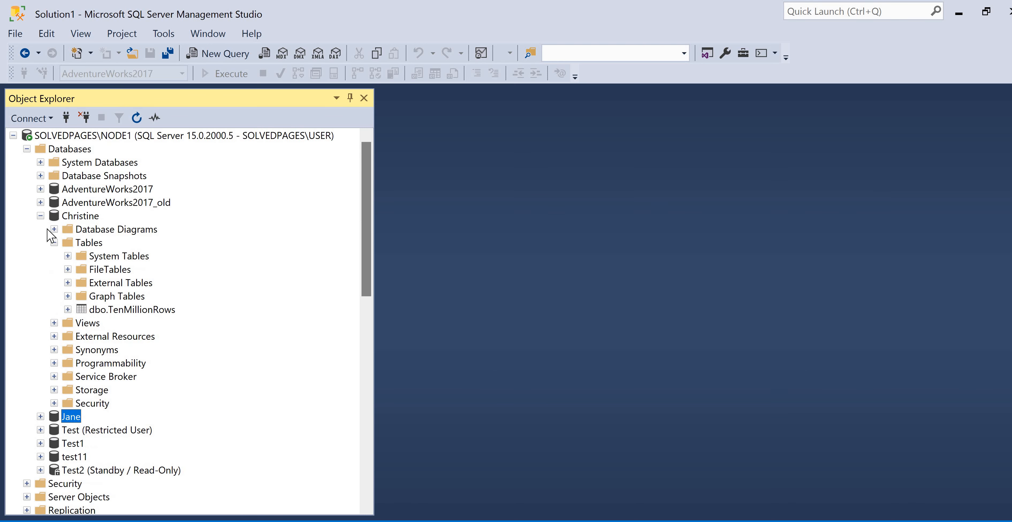
left_click(40, 216)
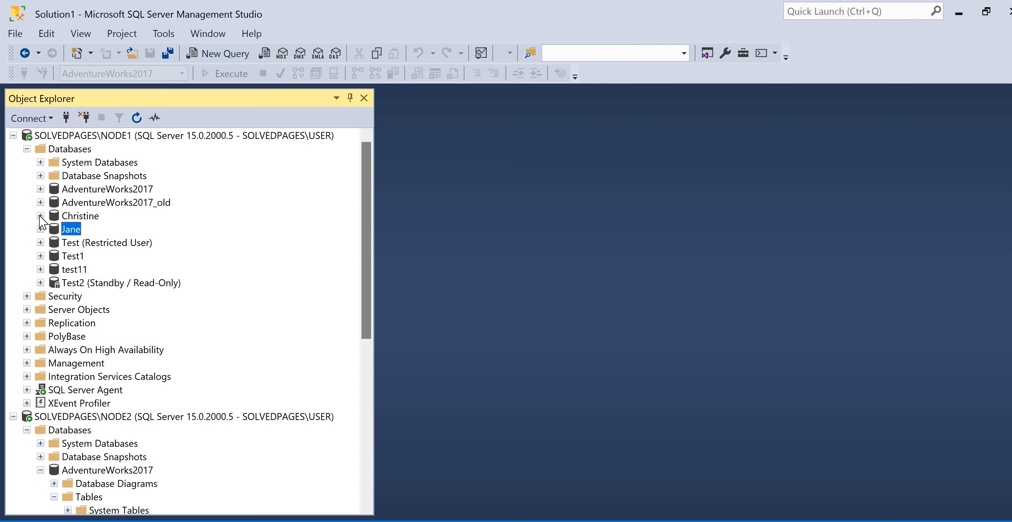
left_click(40, 216)
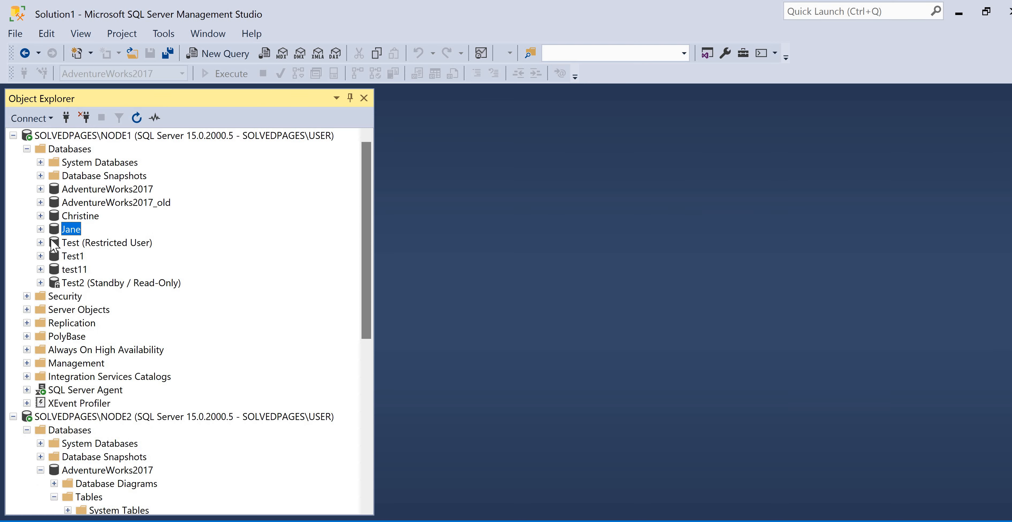
Refresh the Christine database on NODE1, recheck its tables, and collapse its Tables folder
right_click(79, 215)
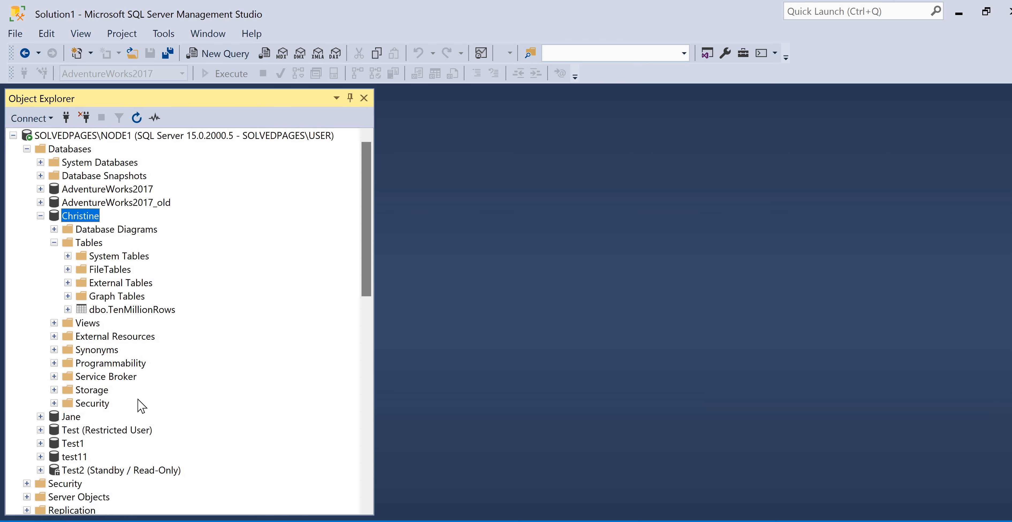
left_click(55, 243)
left_click(54, 243)
left_click(55, 242)
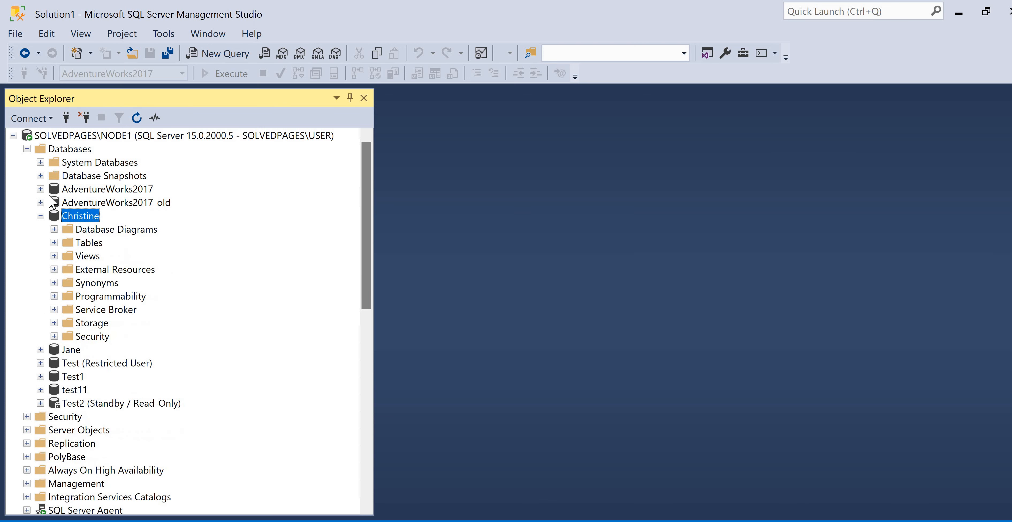
Collapse the Christine database, refresh the NODE1 server, and expand the Tables folder of the Jane database
key("Left")
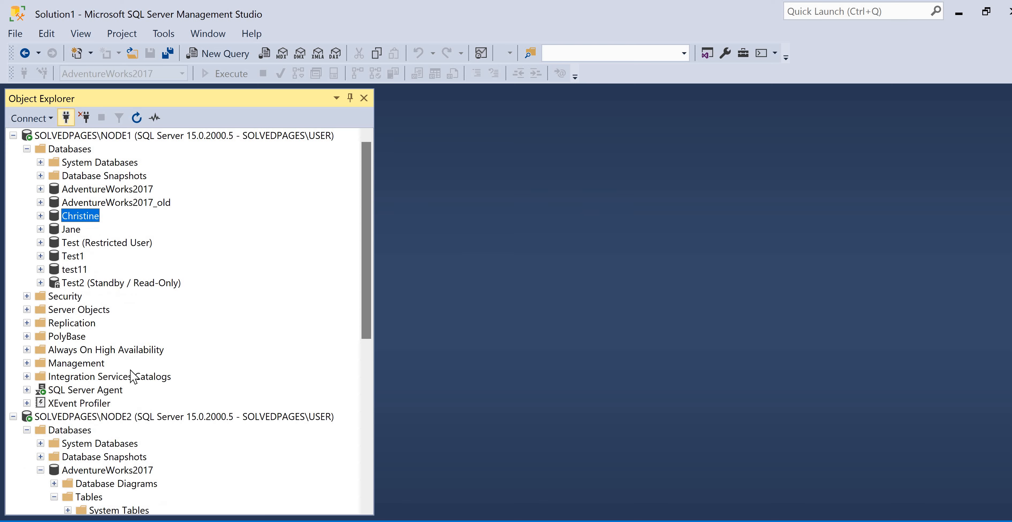
right_click(72, 136)
left_click(98, 362)
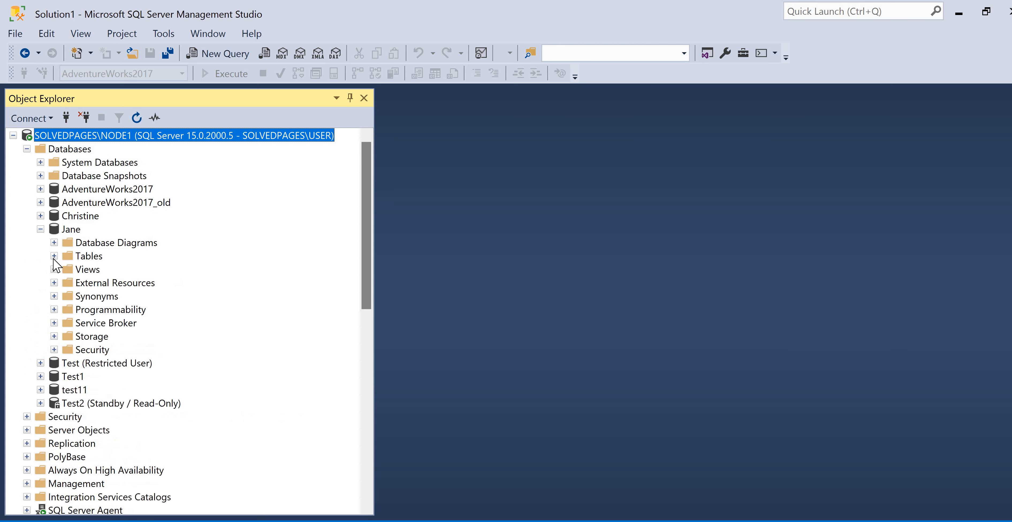
left_click(54, 256)
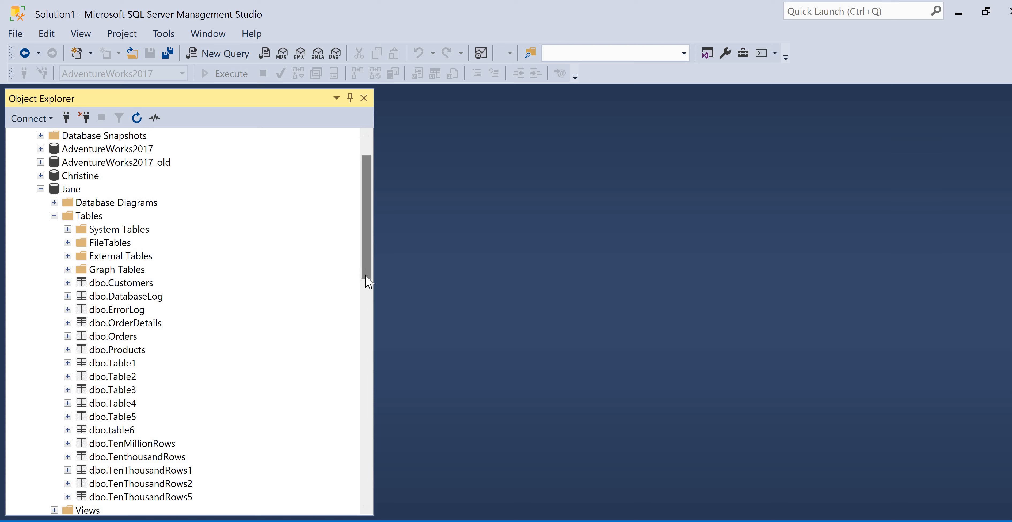
Locate dbo.DatabaseLog and dbo.ErrorLog among Jane's tables and compare them with the AdventureWorks2017 tables on NODE2
scroll(113, 305, "down", 1)
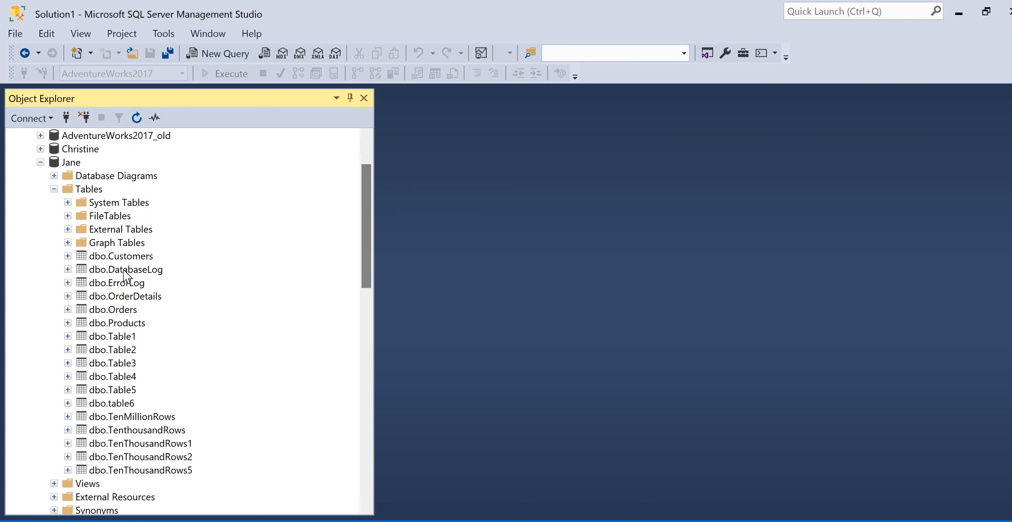
left_click(148, 271)
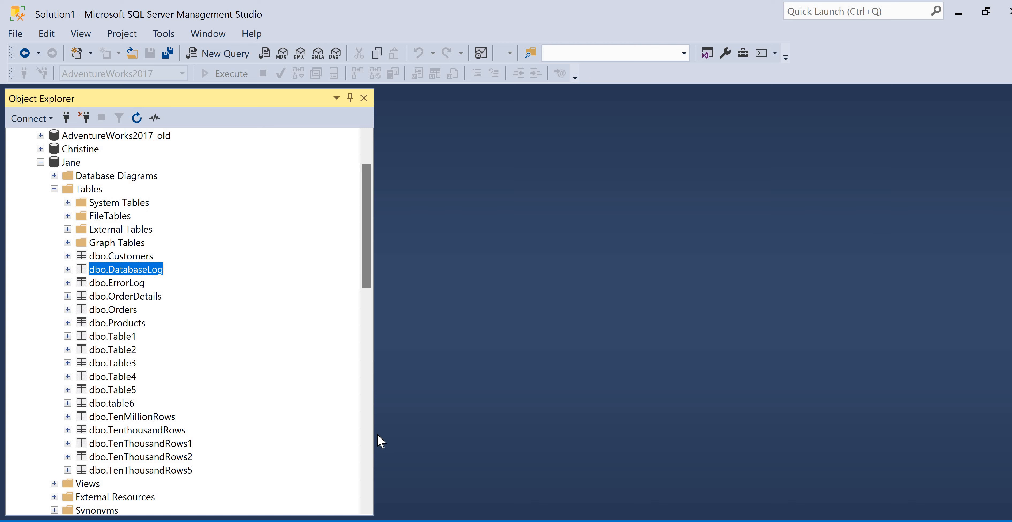
scroll(377, 280, "down", 13)
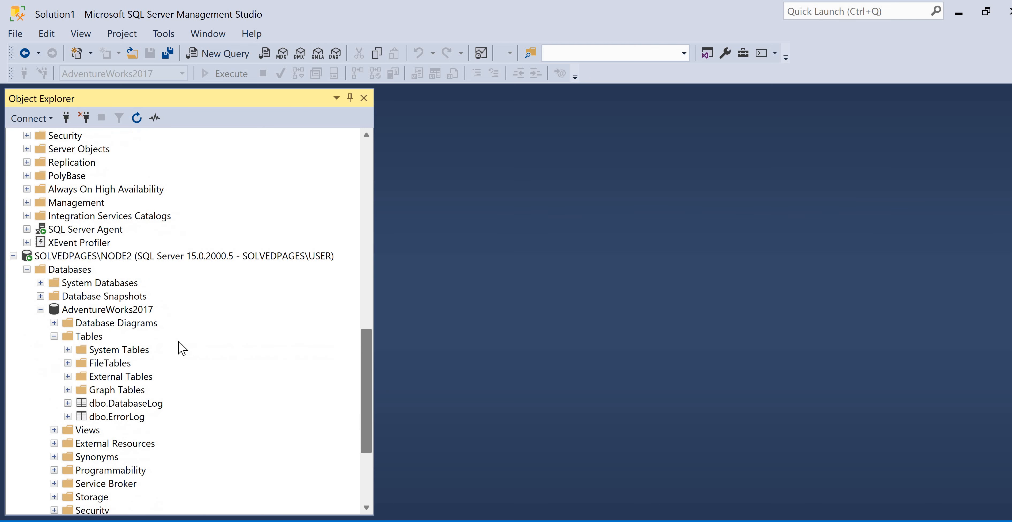
scroll(270, 303, "up", 15)
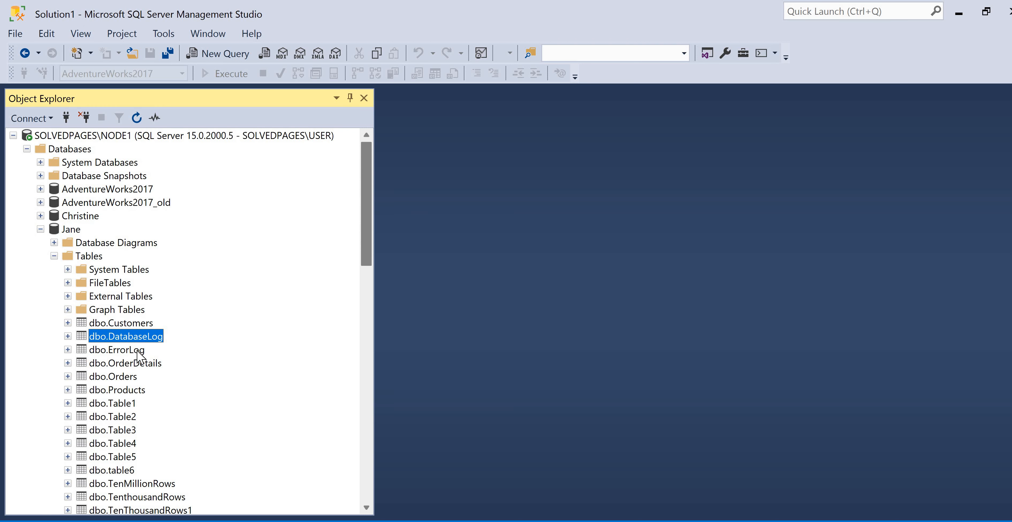
left_click(139, 350)
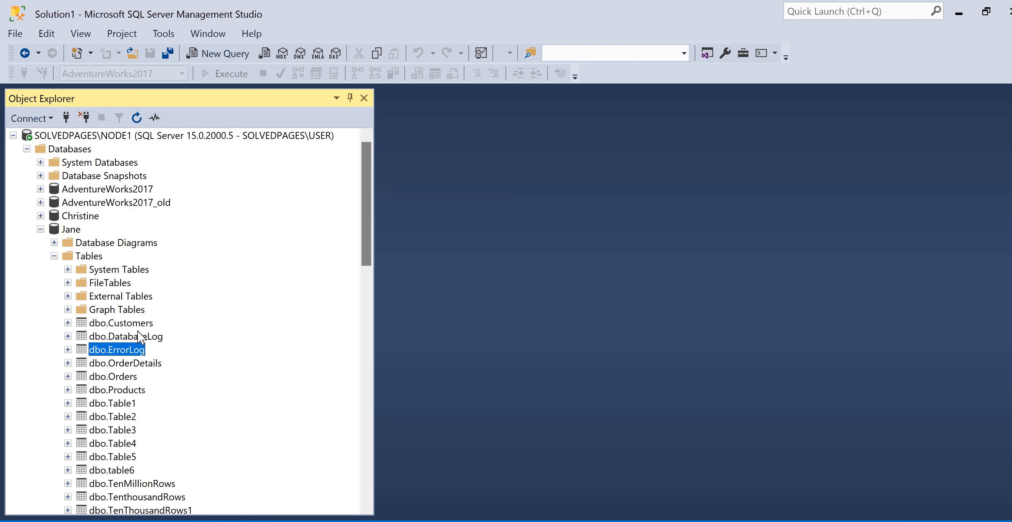
right_click(72, 229)
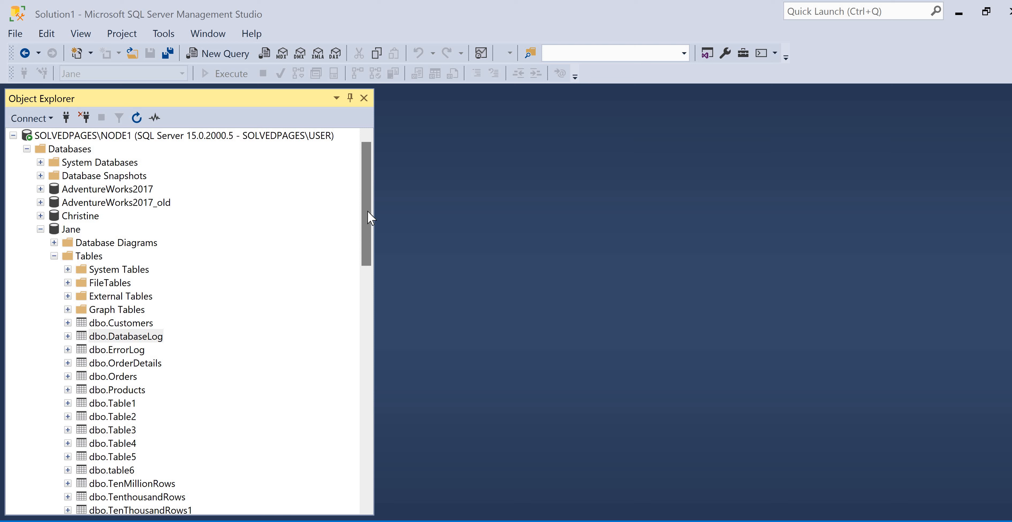
Check the created date in the properties of Jane's dbo.DatabaseLog table, and close the properties
left_click(134, 335)
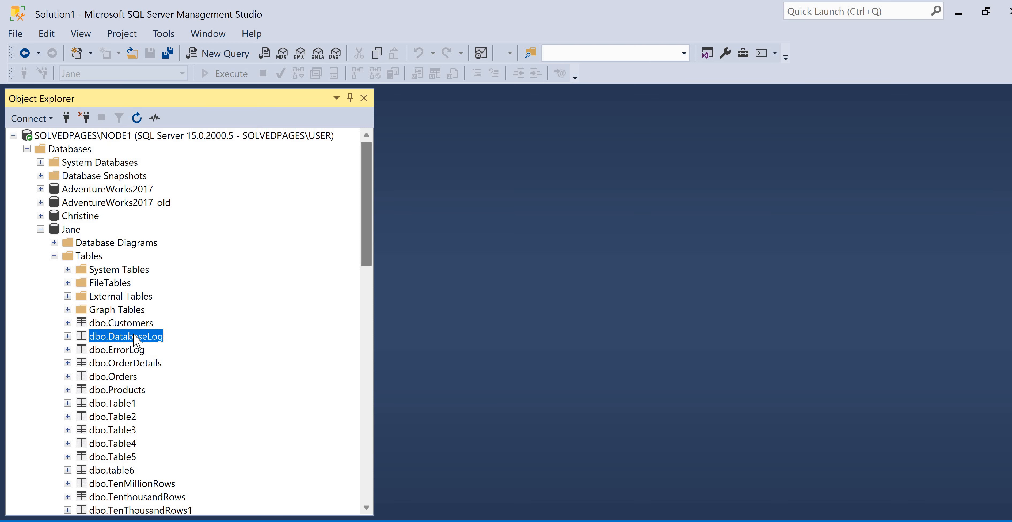
right_click(134, 336)
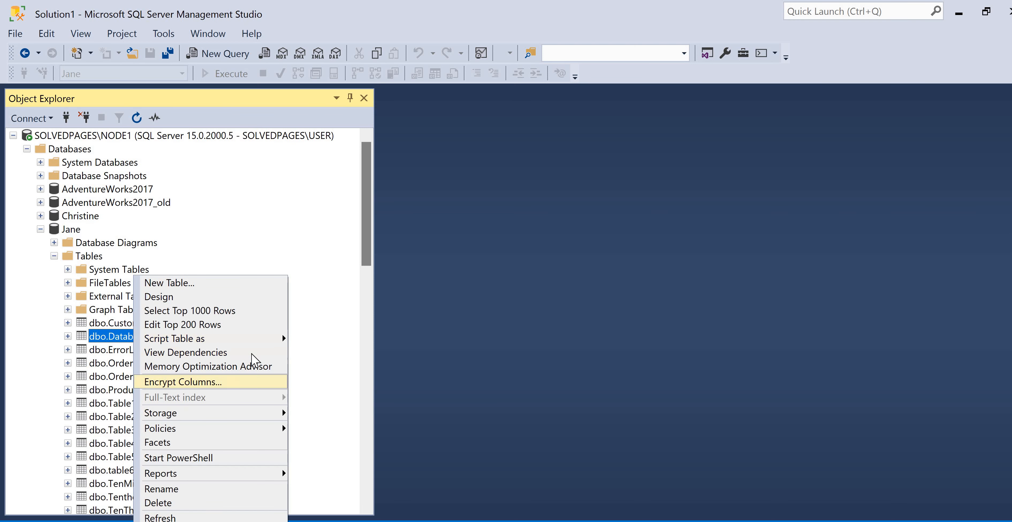
left_click(220, 521)
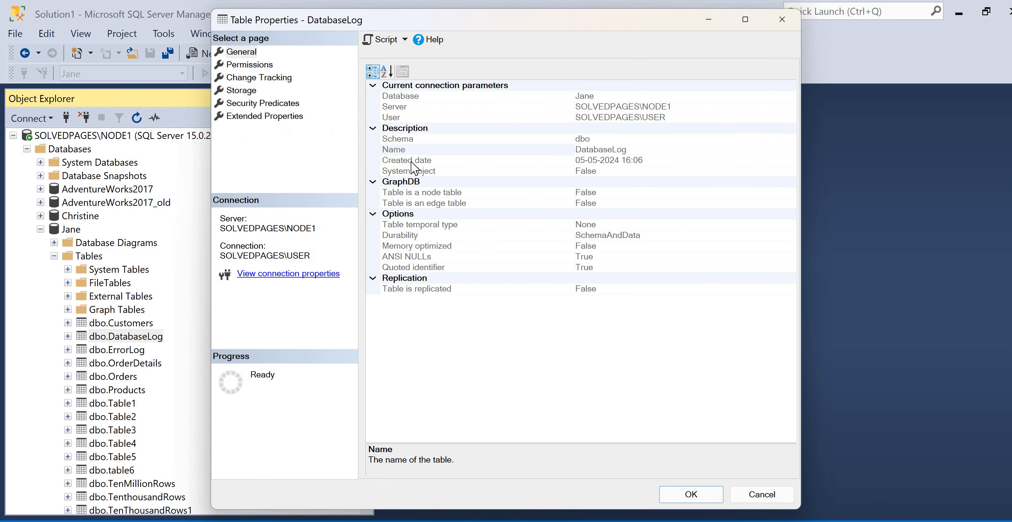
left_click(609, 161)
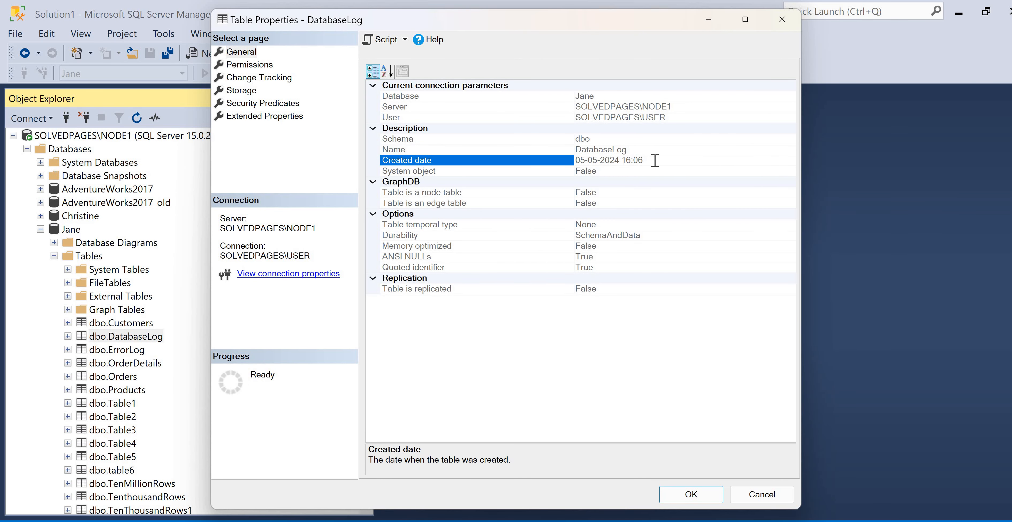
left_click(782, 19)
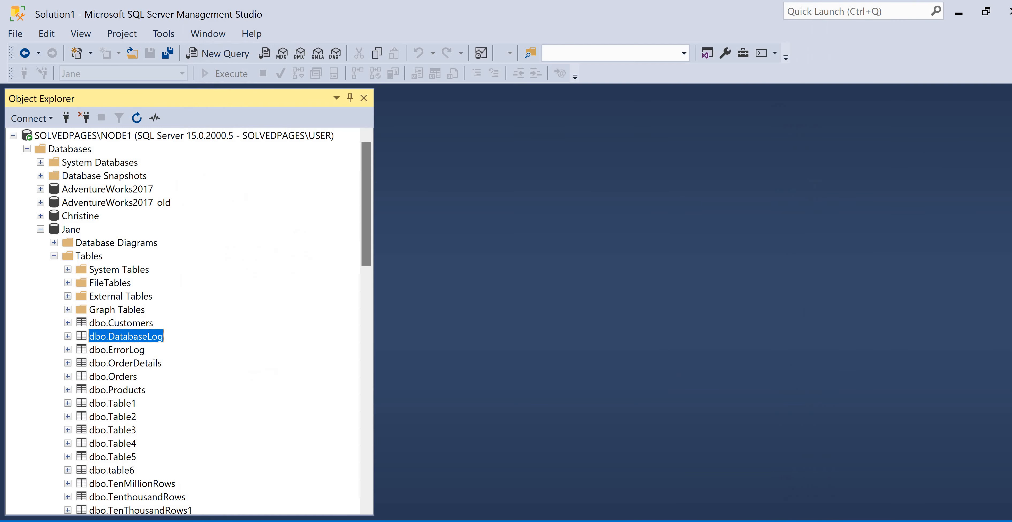
Check the created date in the properties of Jane's dbo.ErrorLog table, and close the properties
right_click(132, 349)
key("r")
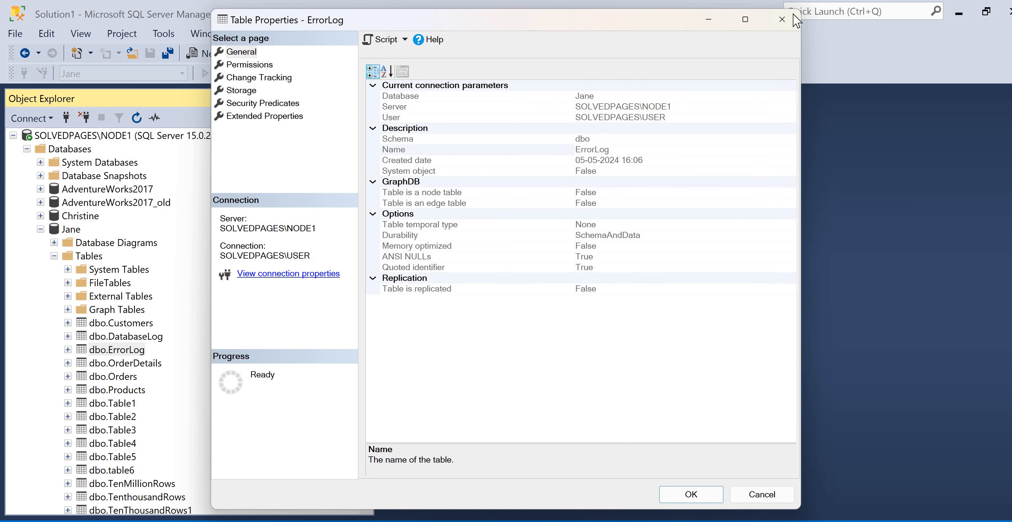
left_click(793, 14)
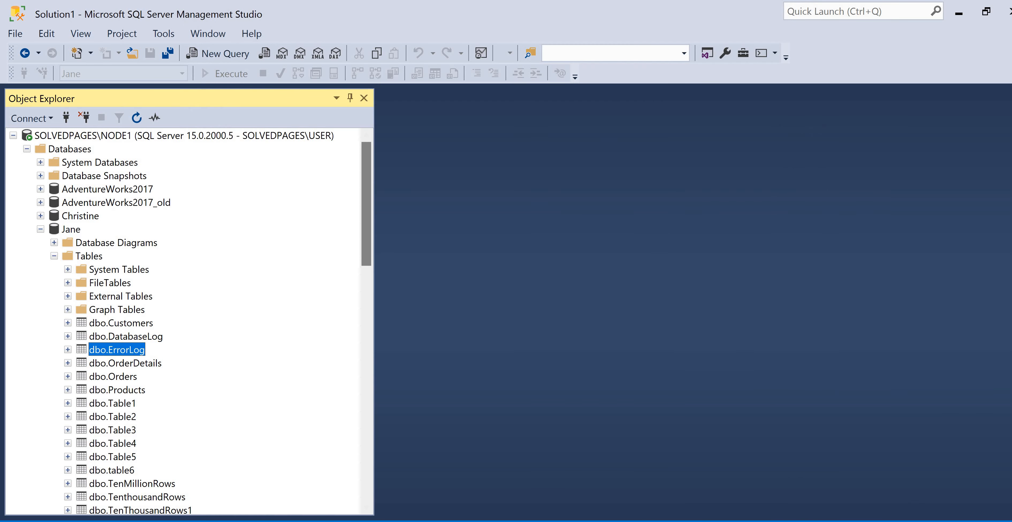
Check the created date of Jane's dbo.Table1 in its properties for comparison, and close the properties
right_click(122, 403)
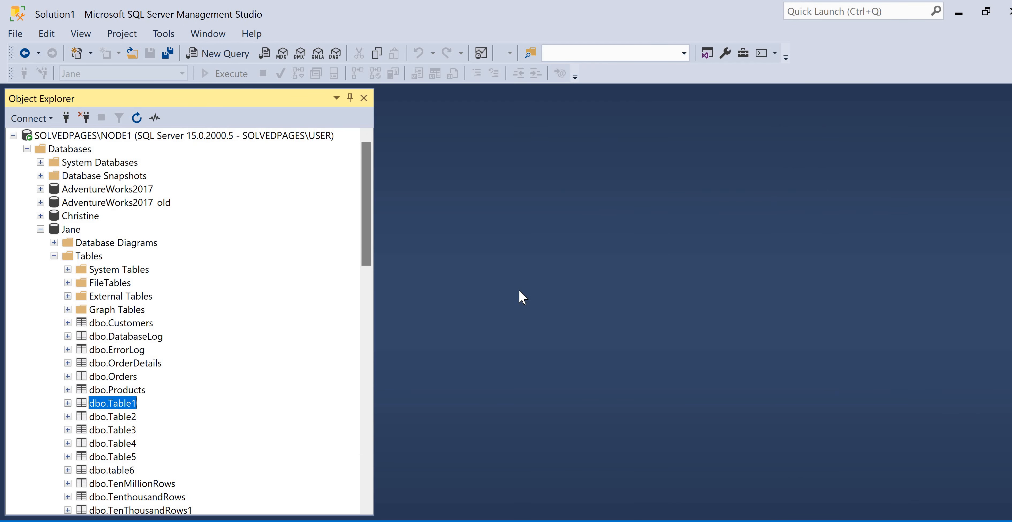
left_click(157, 521)
left_click(578, 157)
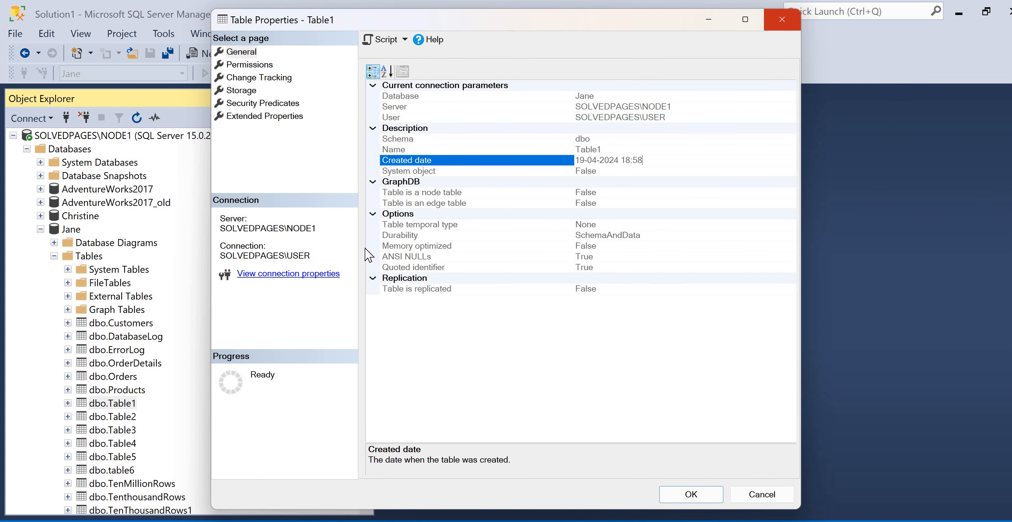
key("Escape")
Collapse the Jane database and the Databases folder of the NODE1 server
scroll(43, 205, "down", 1)
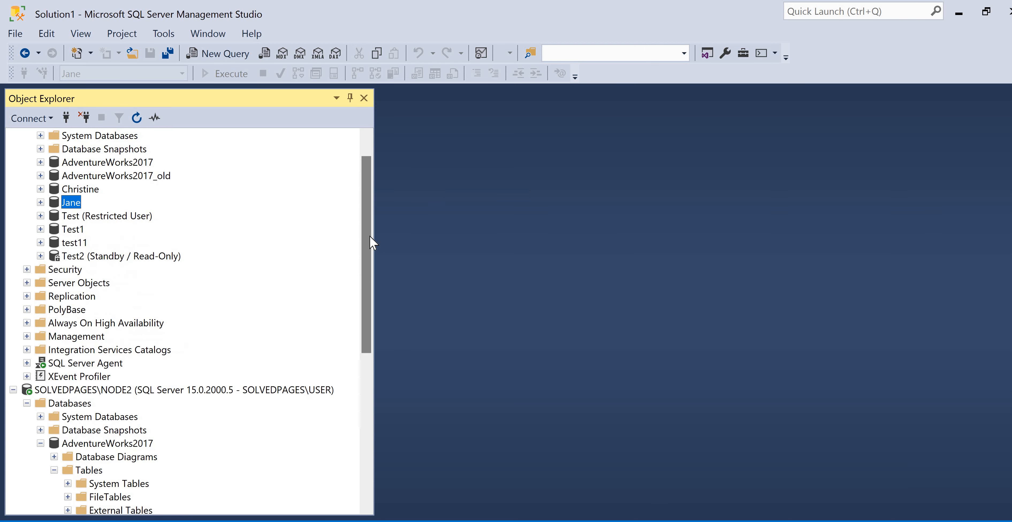
scroll(28, 159, "up", 1)
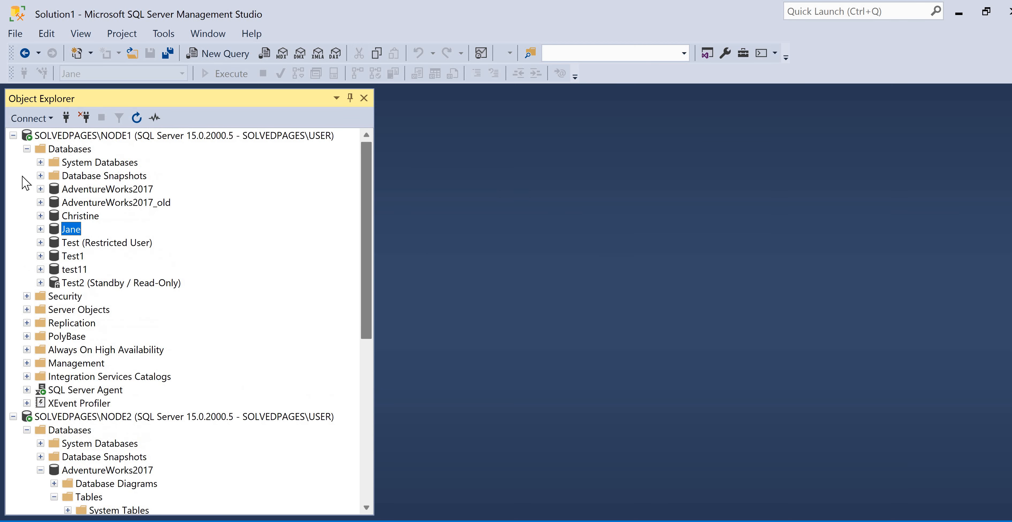
left_click(27, 297)
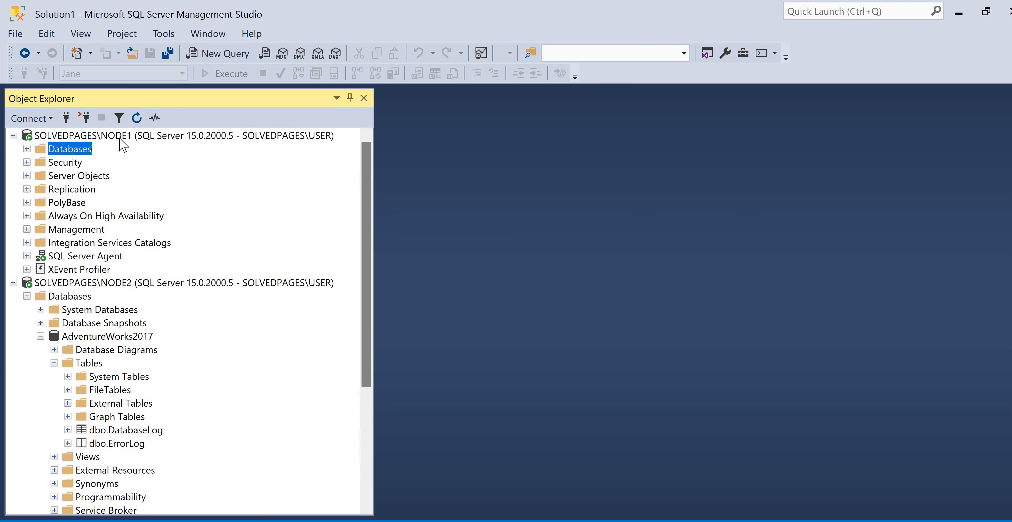